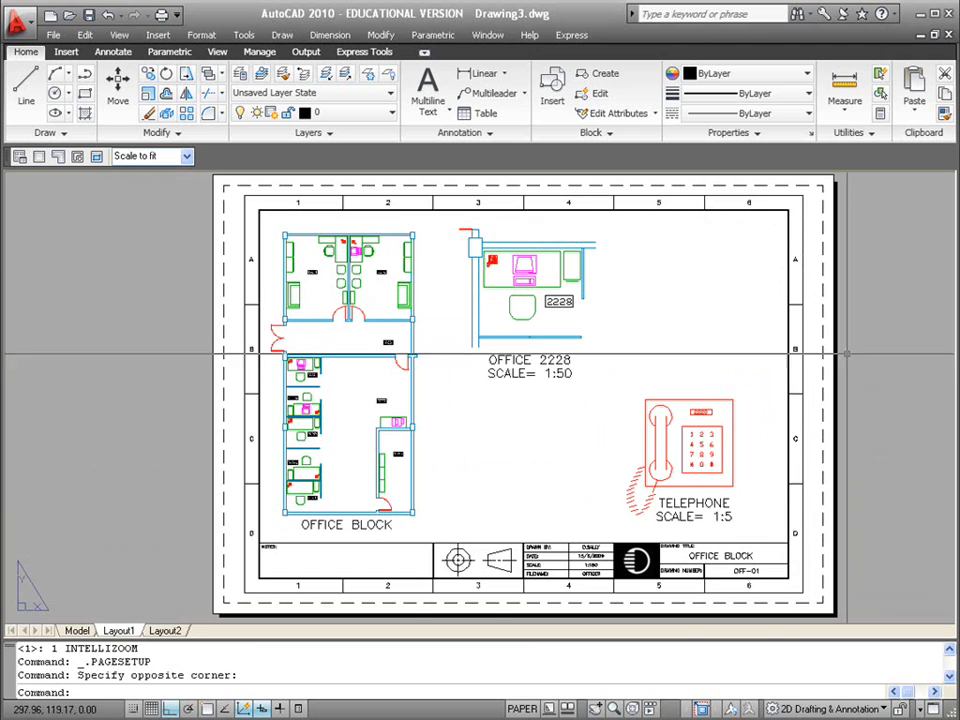
pyautogui.press('F8')
pyautogui.click(848, 556)
pyautogui.scroll(3, 849, 556)
pyautogui.moveTo(849, 556); pyautogui.dragTo(902, 561, button='middle')
pyautogui.scroll(-5, 902, 560)
pyautogui.scroll(3, 868, 518)
pyautogui.press('F8')
pyautogui.moveTo(888, 476); pyautogui.dragTo(745, 448, button='middle')
pyautogui.scroll(-4, 841, 473)
pyautogui.scroll(3, 688, 452)
pyautogui.scroll(-4, 688, 454)
pyautogui.scroll(2, 688, 456)
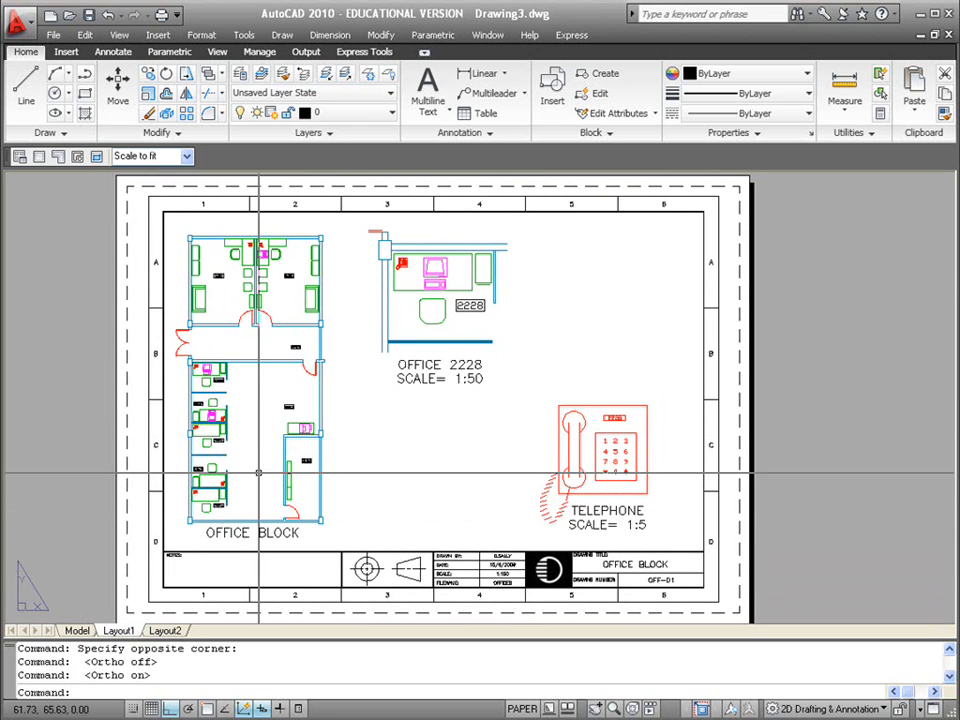
pyautogui.rightClick(118, 632)
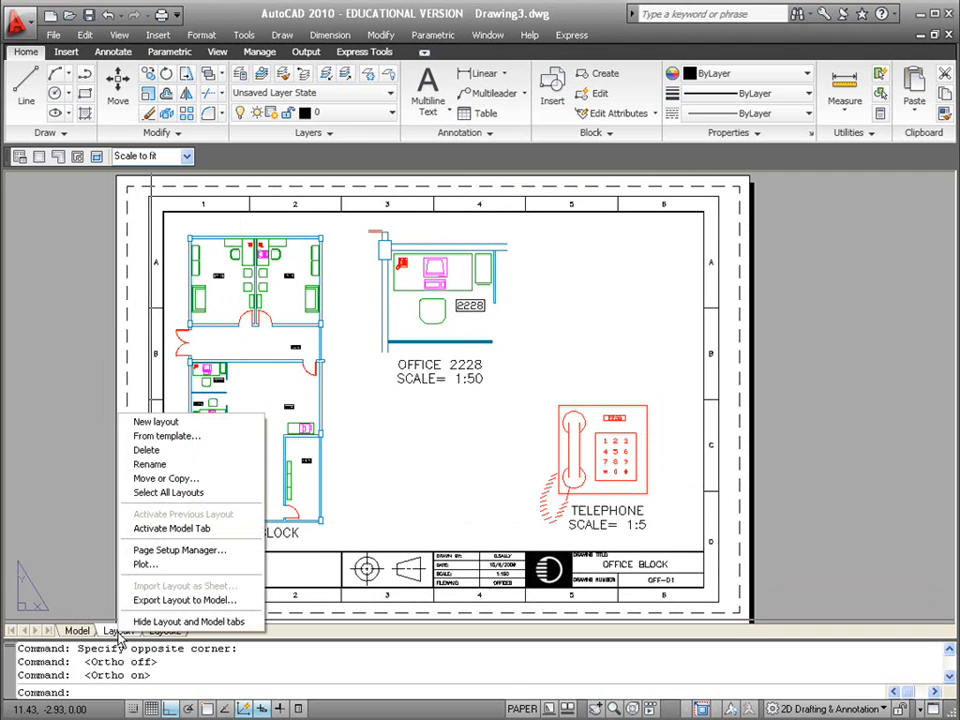
pyautogui.click(158, 566)
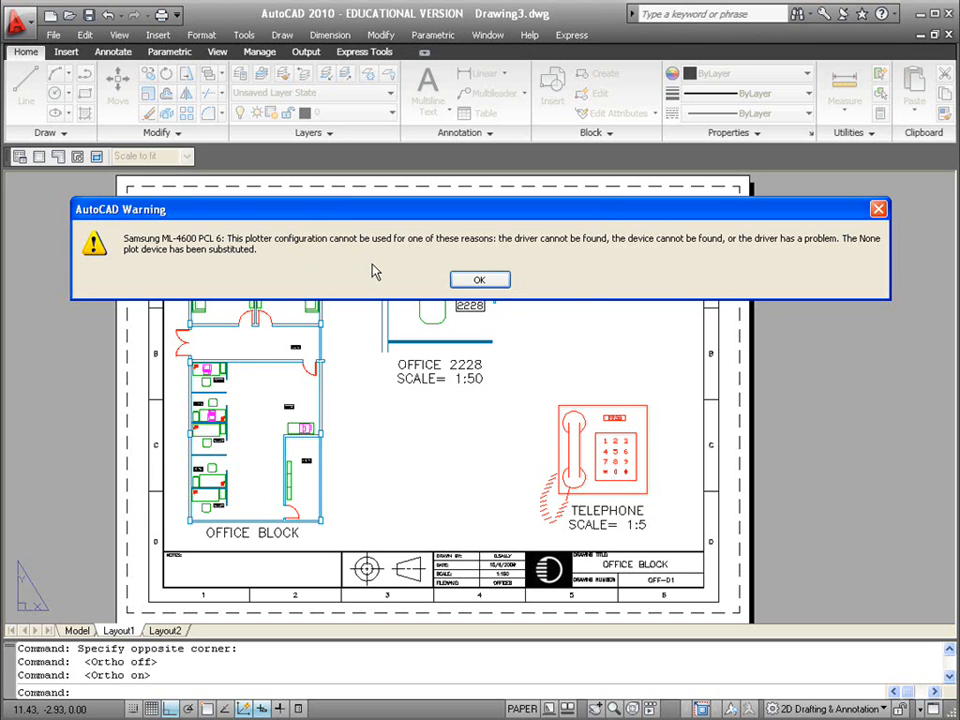
pyautogui.click(479, 281)
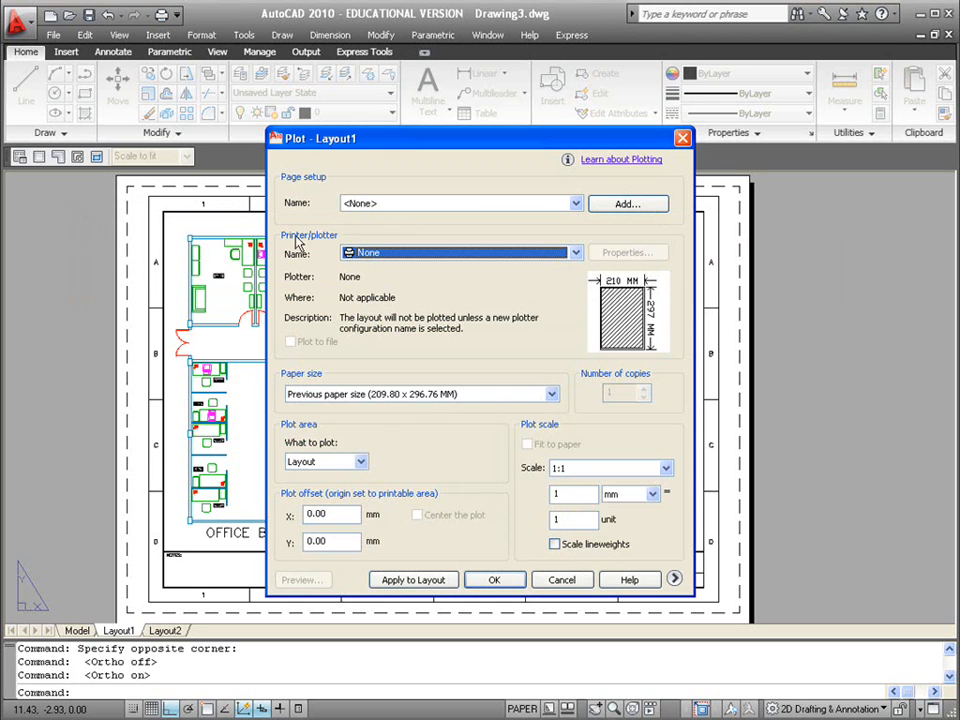
pyautogui.click(408, 258)
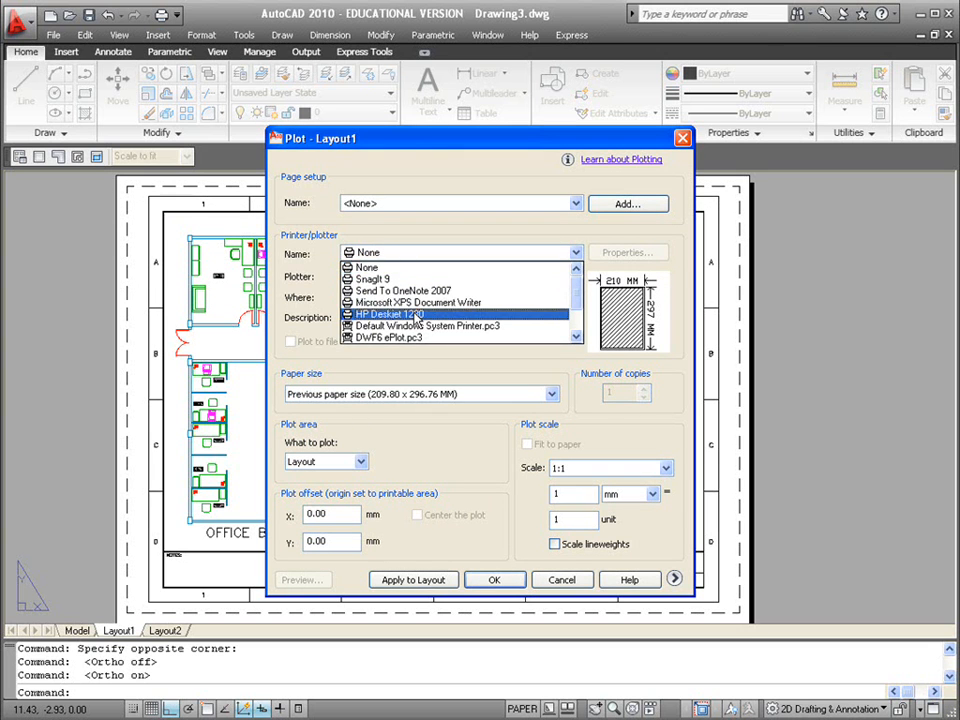
pyautogui.click(415, 318)
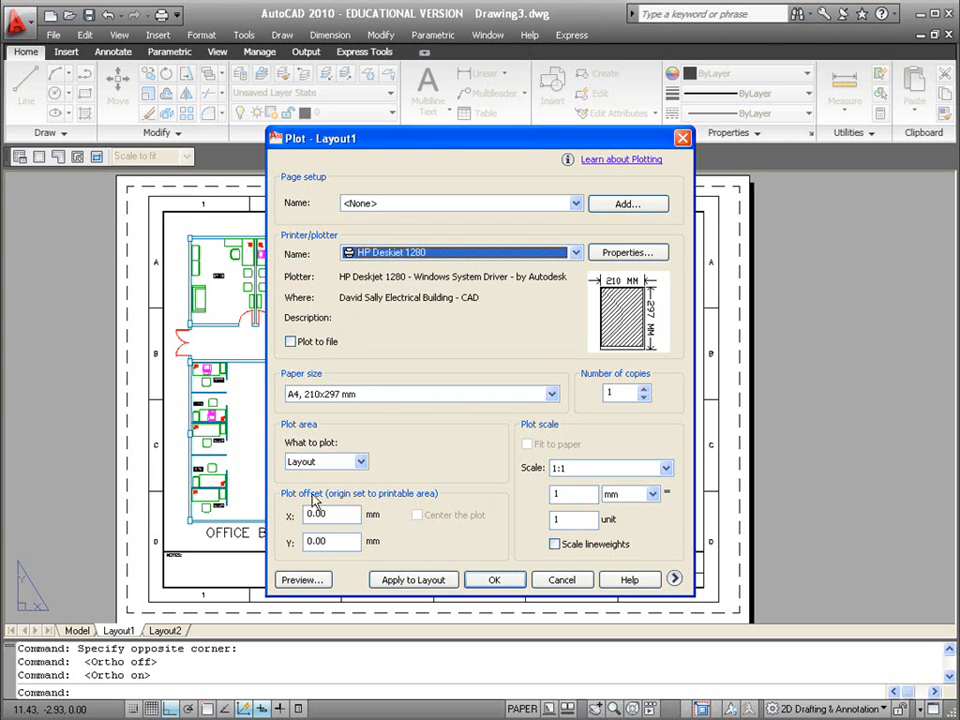
pyautogui.click(674, 578)
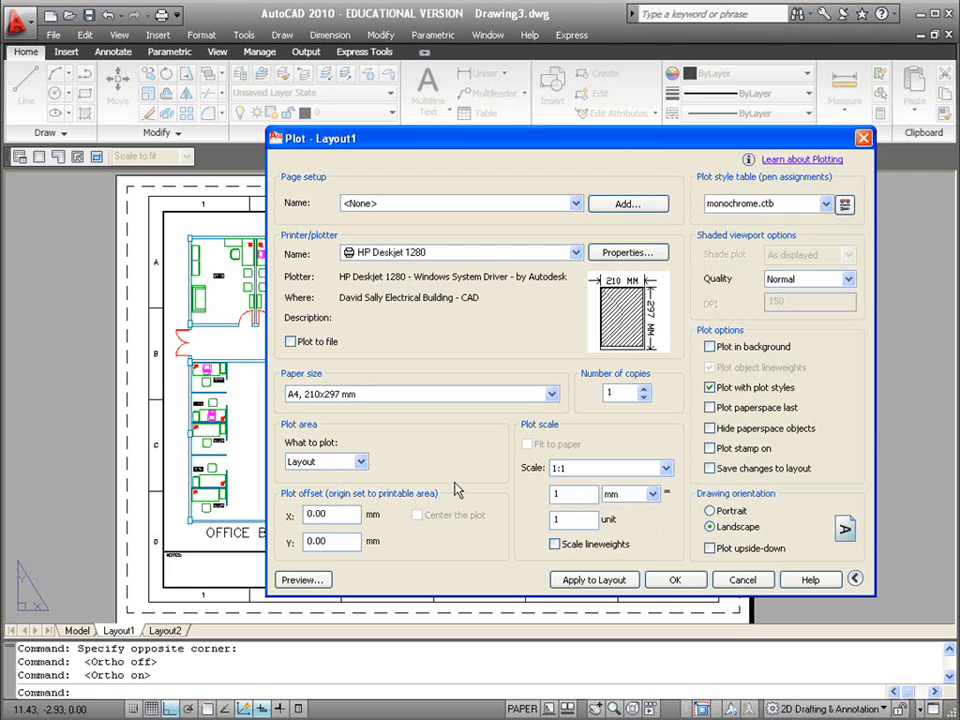
pyautogui.click(742, 581)
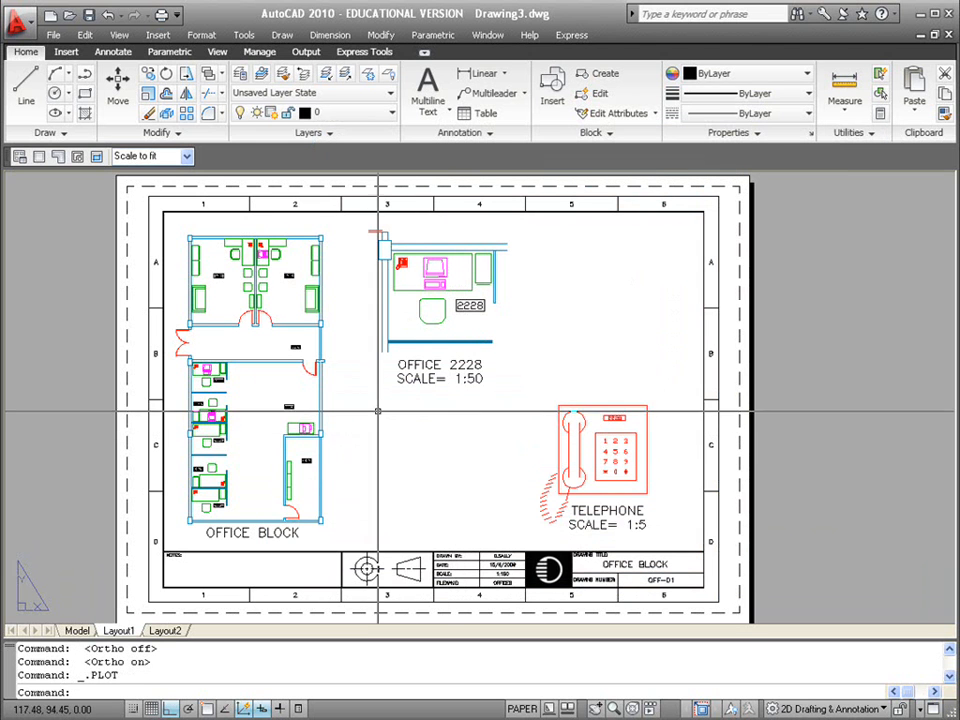
# Check which printer is assigned in the plot settings of Layout1, and leave them without plotting.
pyautogui.rightClick(130, 633)
pyautogui.click(178, 562)
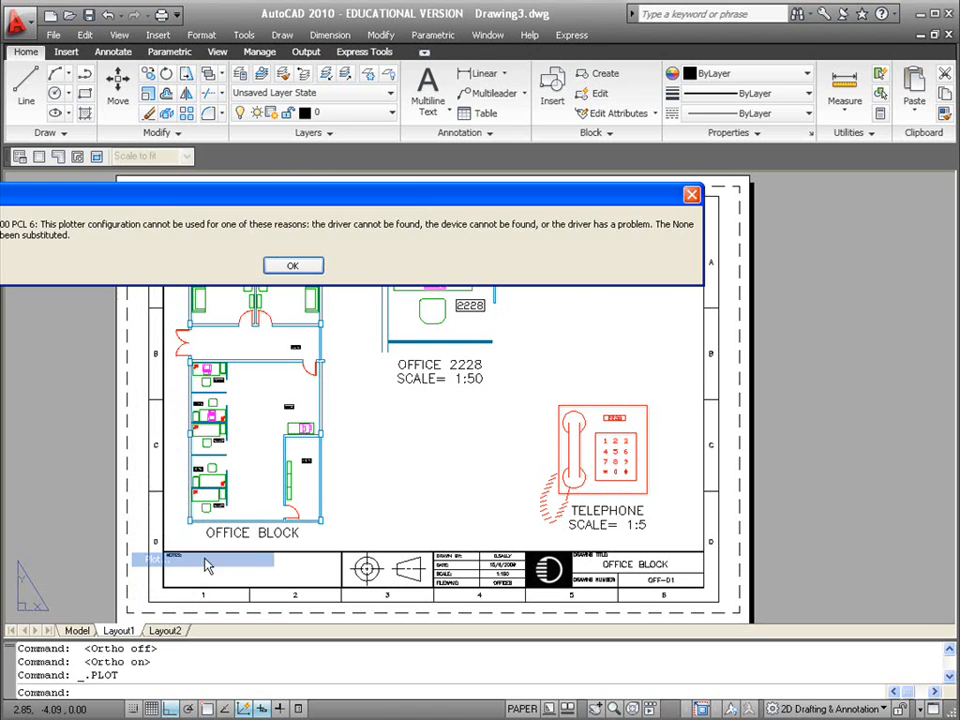
pyautogui.click(302, 268)
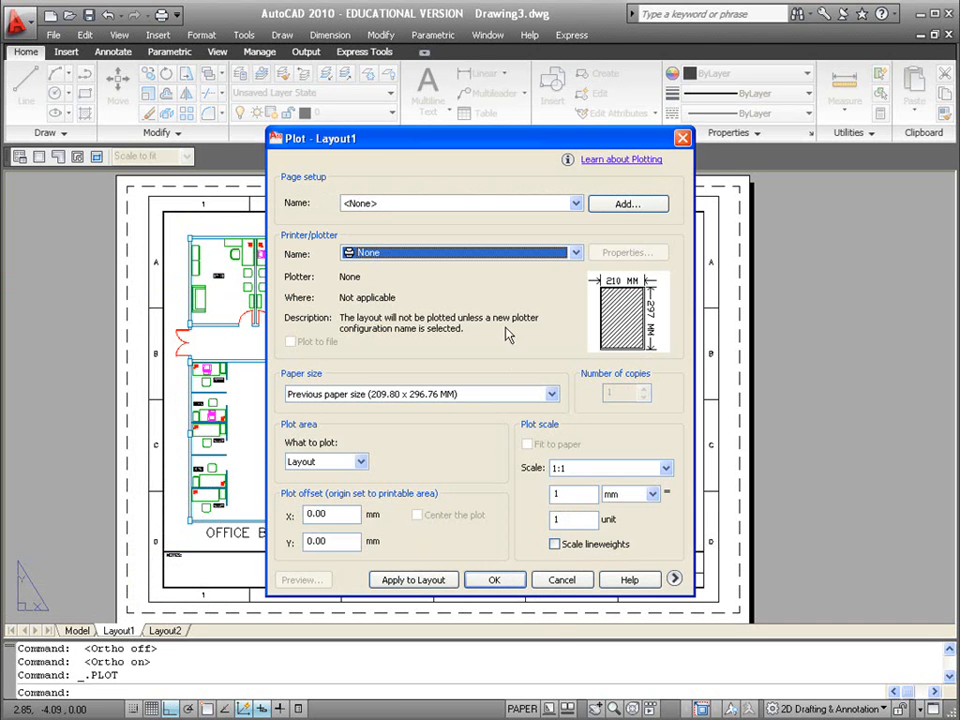
pyautogui.click(561, 579)
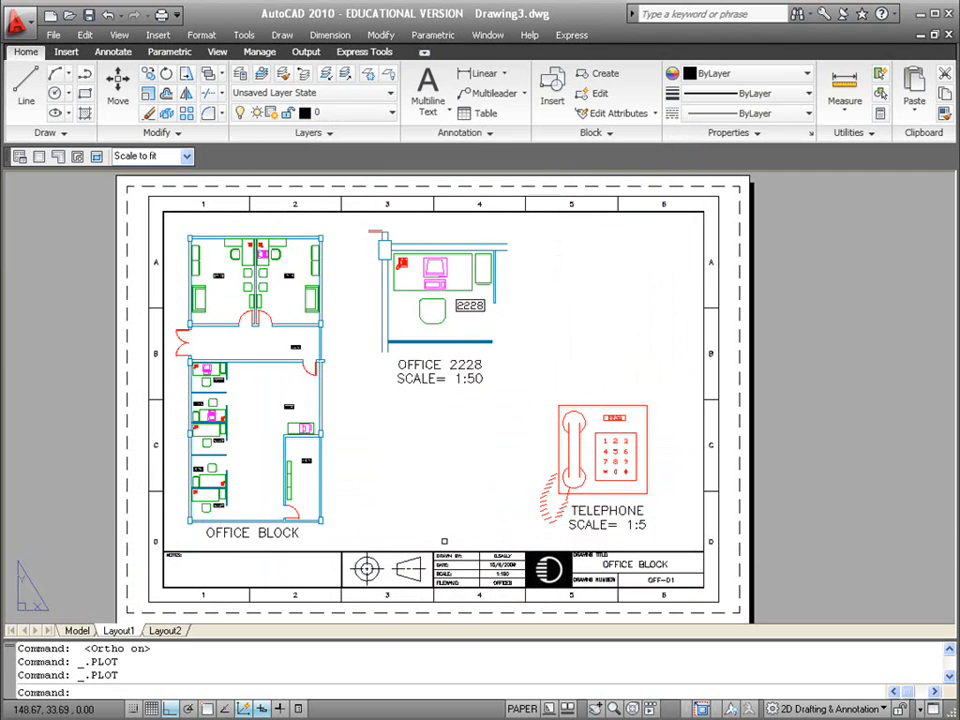
# Modify the page setup of Layout1 to use the HP Deskjet 1280 printer with A4, 210x297 mm paper.
pyautogui.rightClick(113, 636)
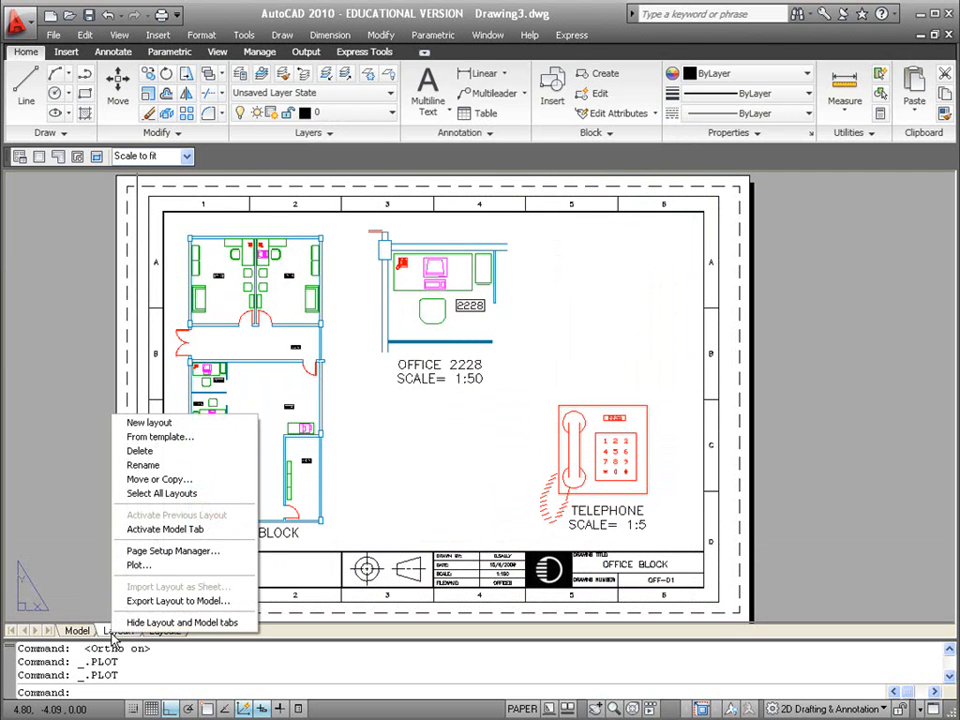
pyautogui.click(168, 552)
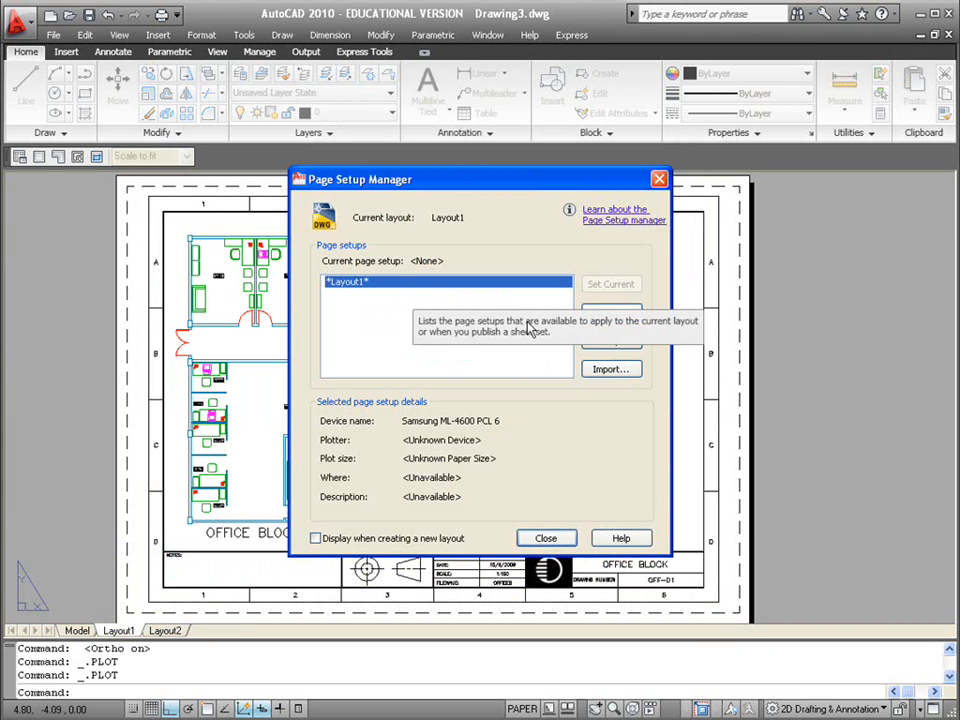
pyautogui.click(606, 343)
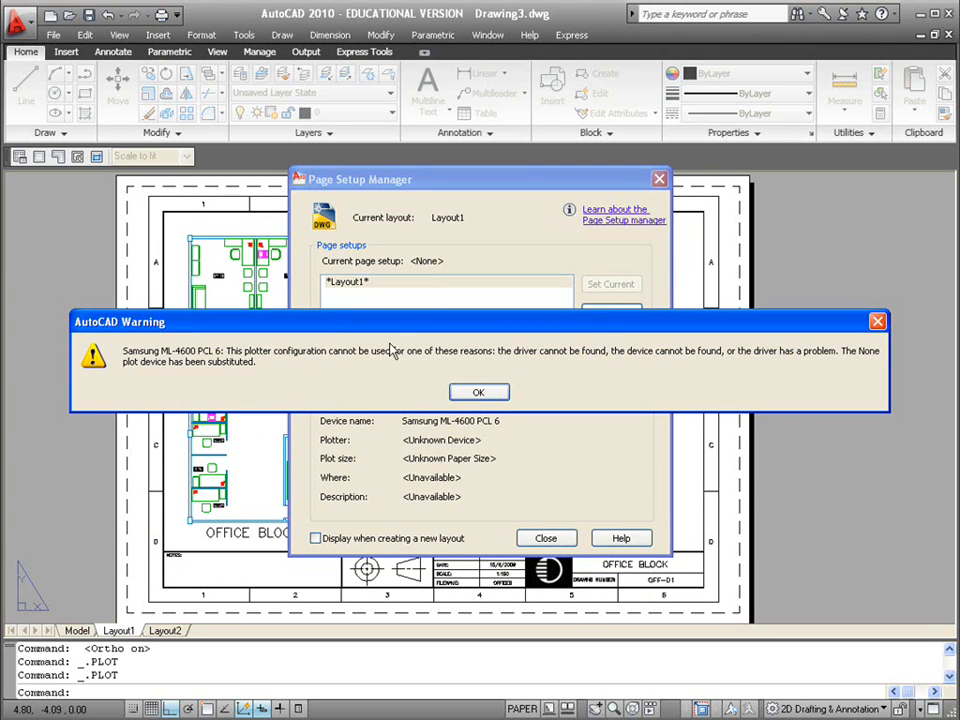
pyautogui.click(479, 393)
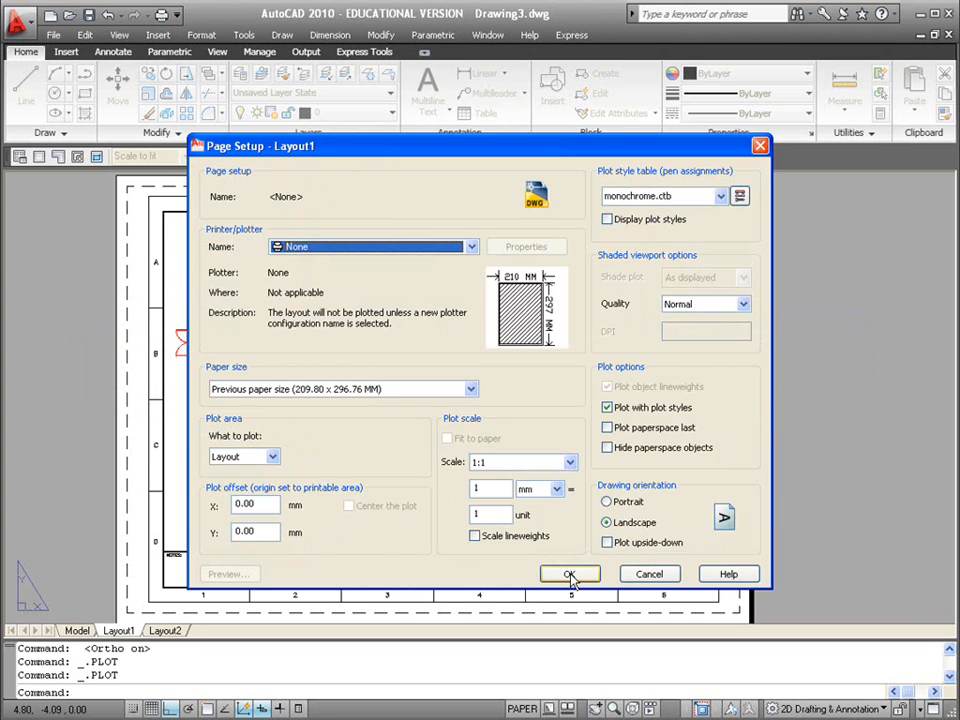
pyautogui.click(471, 247)
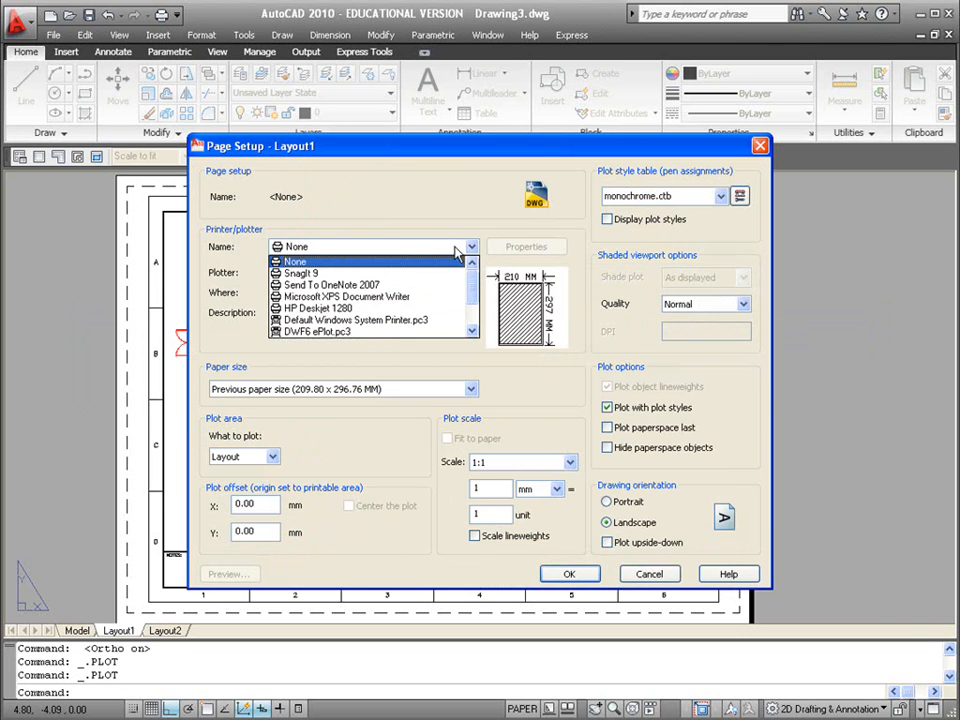
pyautogui.click(340, 313)
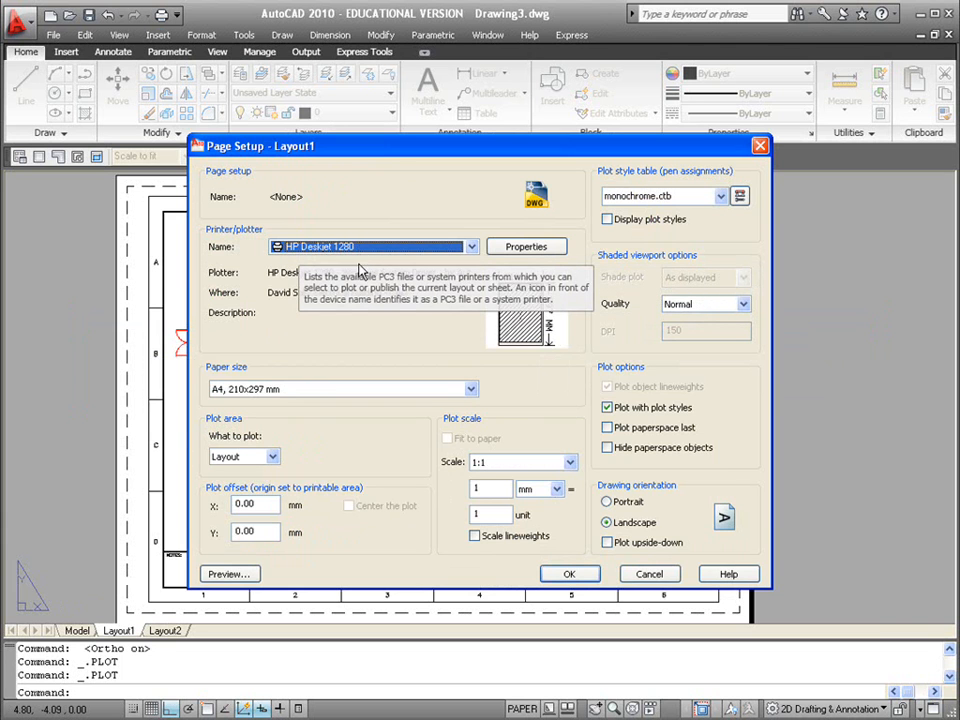
pyautogui.click(320, 390)
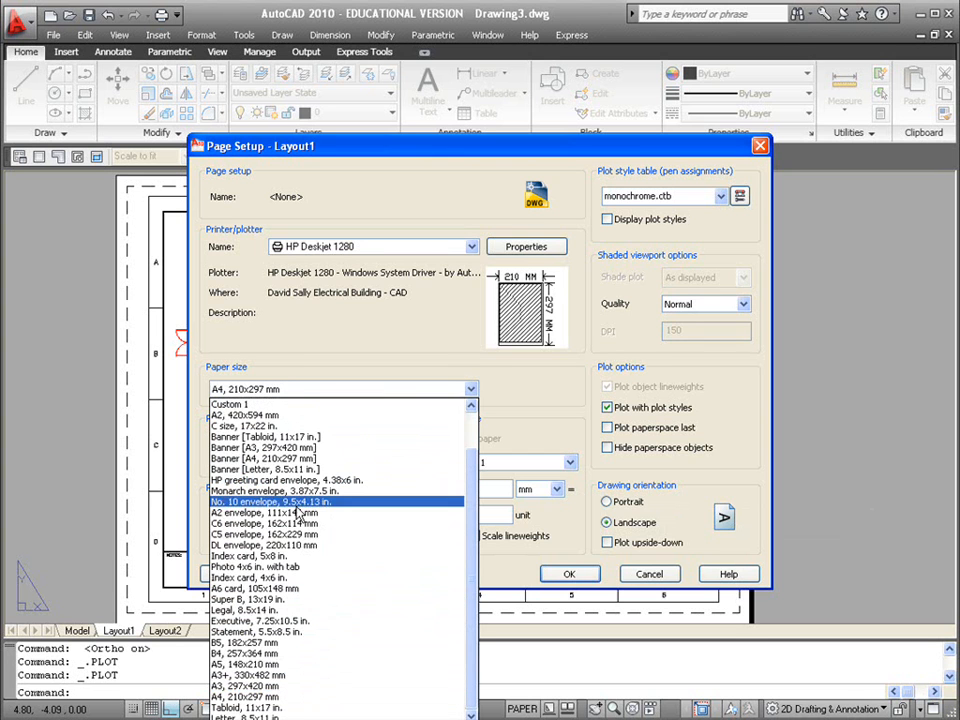
pyautogui.click(267, 698)
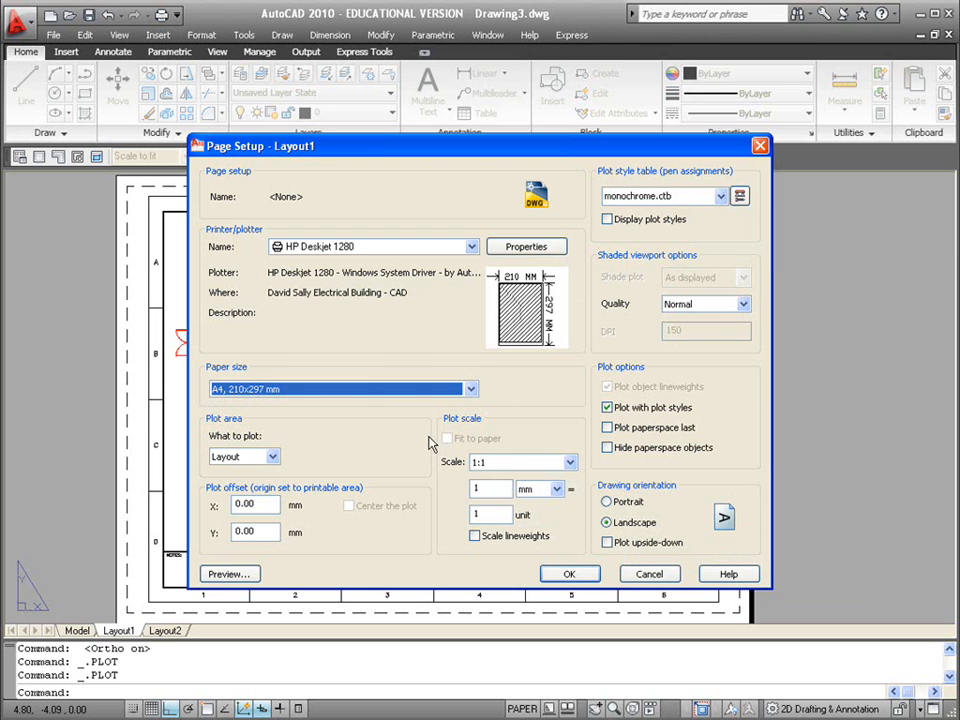
# Preview the plot of Layout1 up close and as a whole sheet, and accept the modified page setup.
pyautogui.click(232, 575)
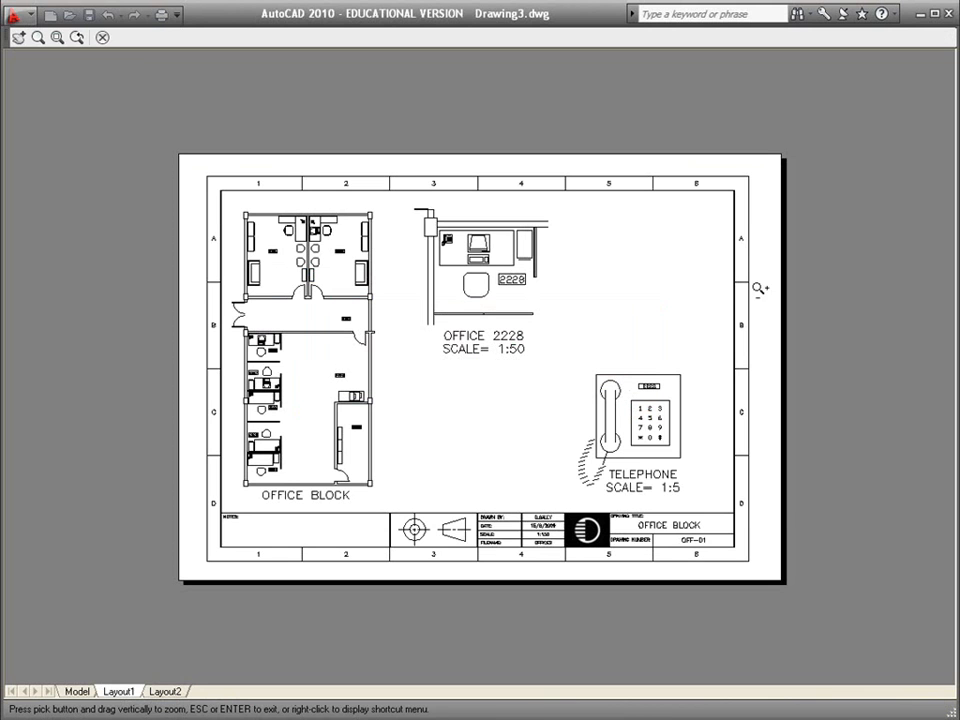
pyautogui.scroll(5, 463, 315)
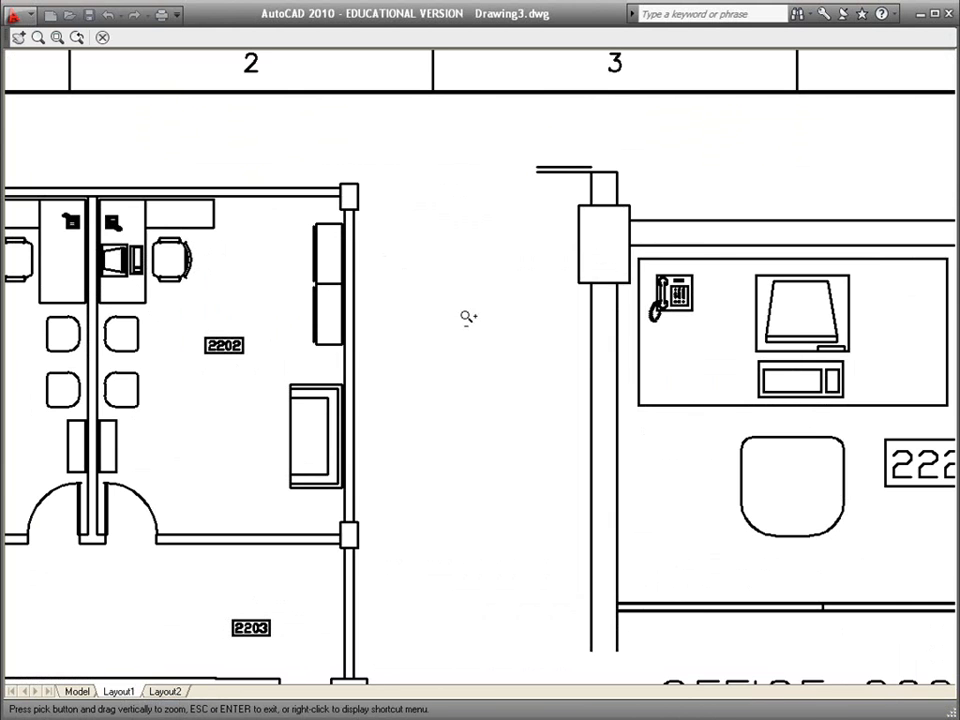
pyautogui.scroll(-6, 533, 361)
pyautogui.moveTo(707, 525); pyautogui.dragTo(585, 424, button='middle')
pyautogui.rightClick(457, 396)
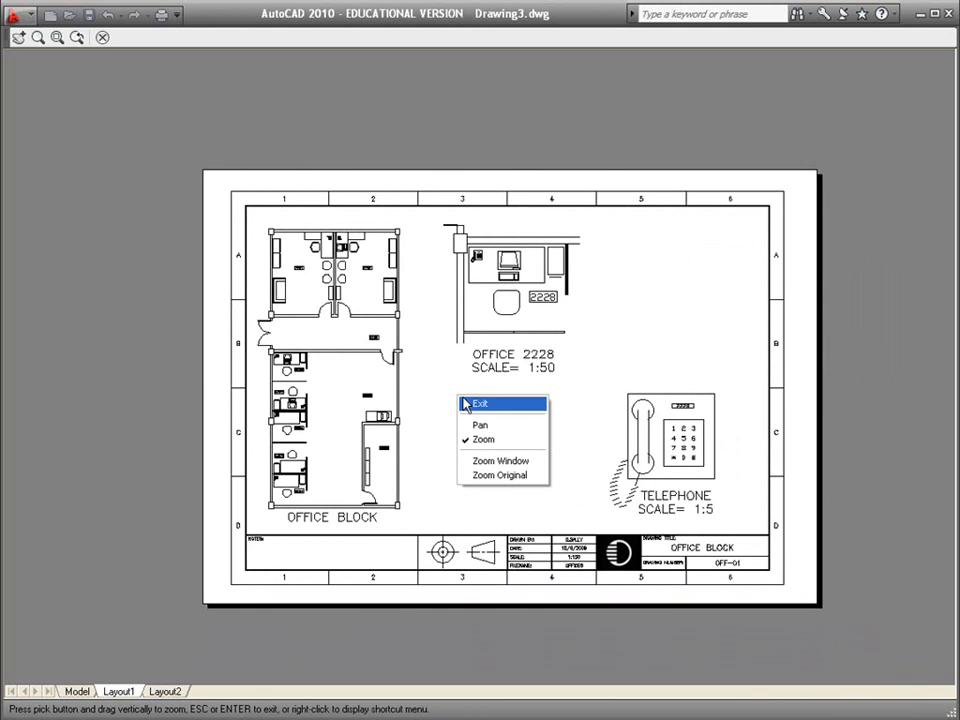
pyautogui.click(482, 405)
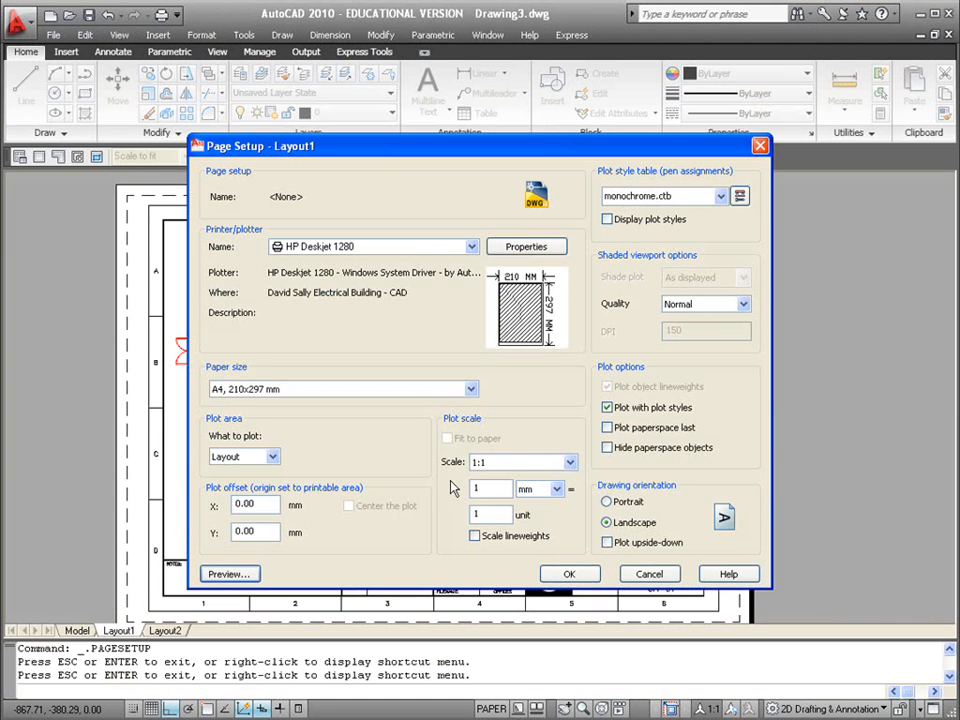
pyautogui.click(558, 576)
pyautogui.click(548, 537)
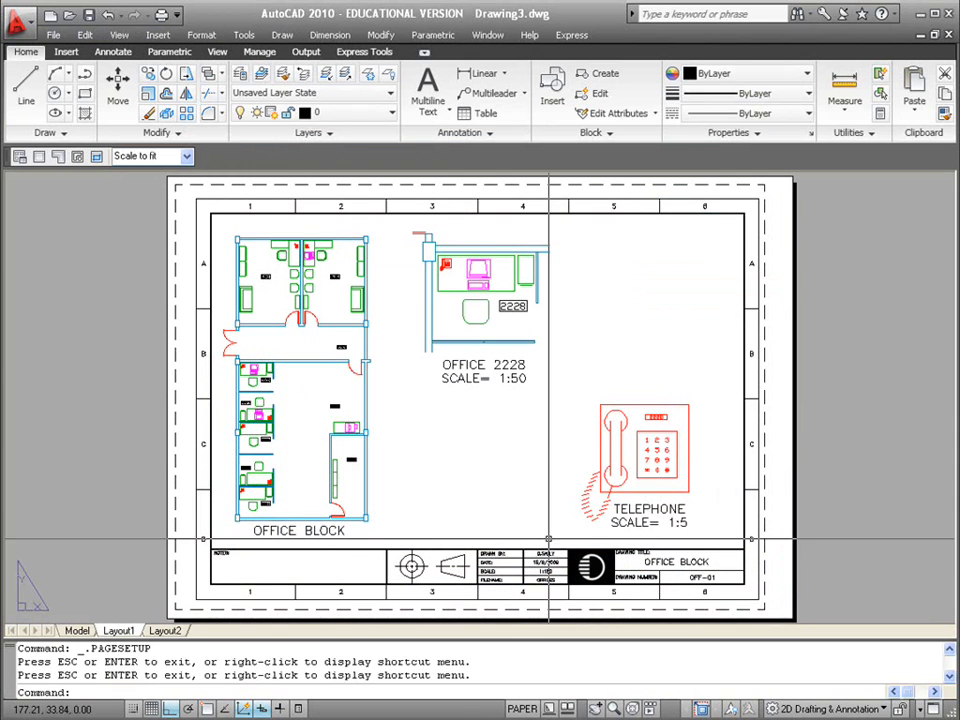
# Check the printer and paper size in the plot settings of Layout1 without plotting.
pyautogui.rightClick(130, 630)
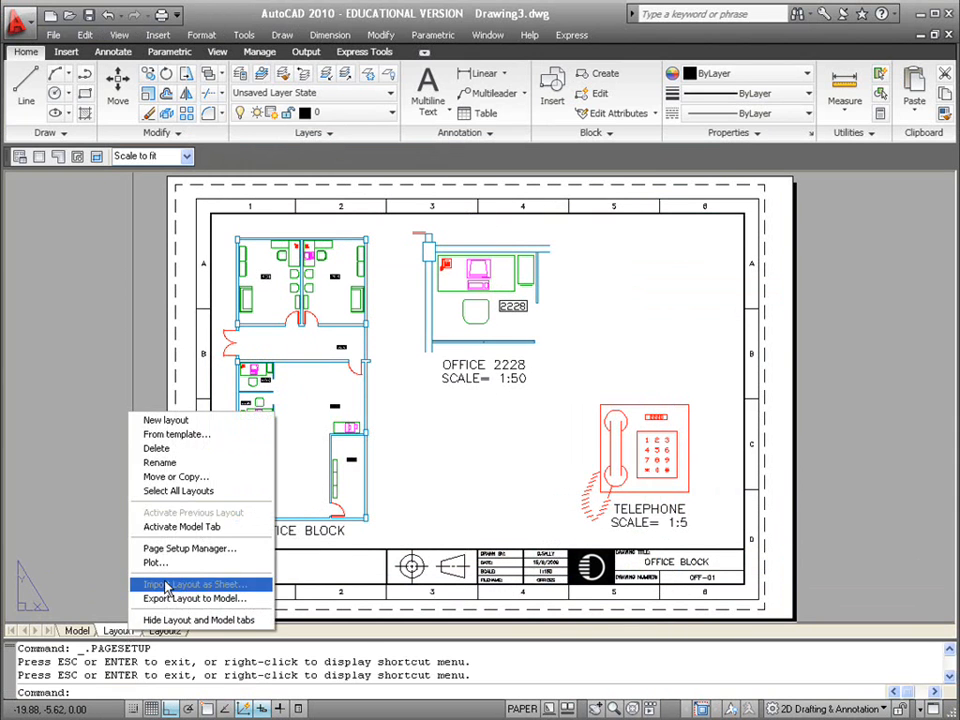
pyautogui.click(160, 563)
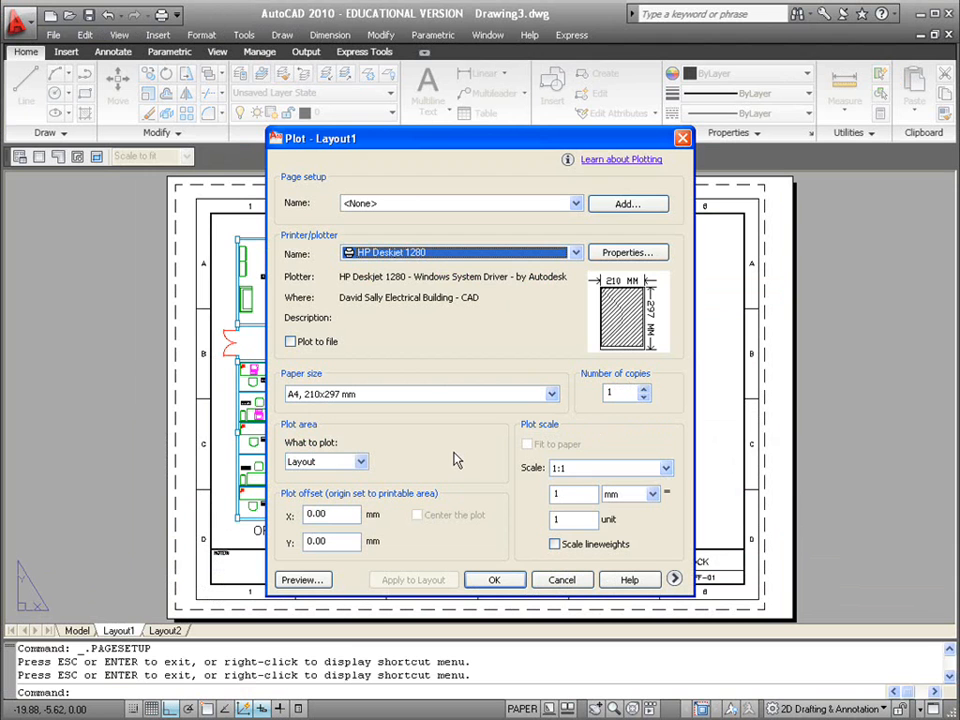
pyautogui.click(561, 580)
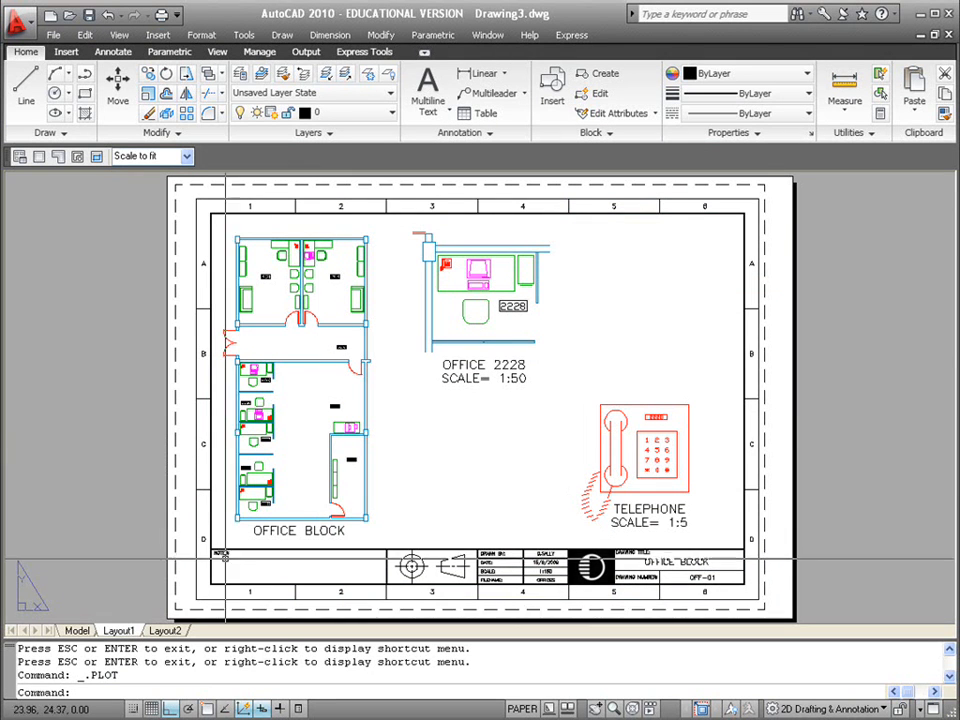
# Delete Layout2 from the drawing.
pyautogui.click(166, 633)
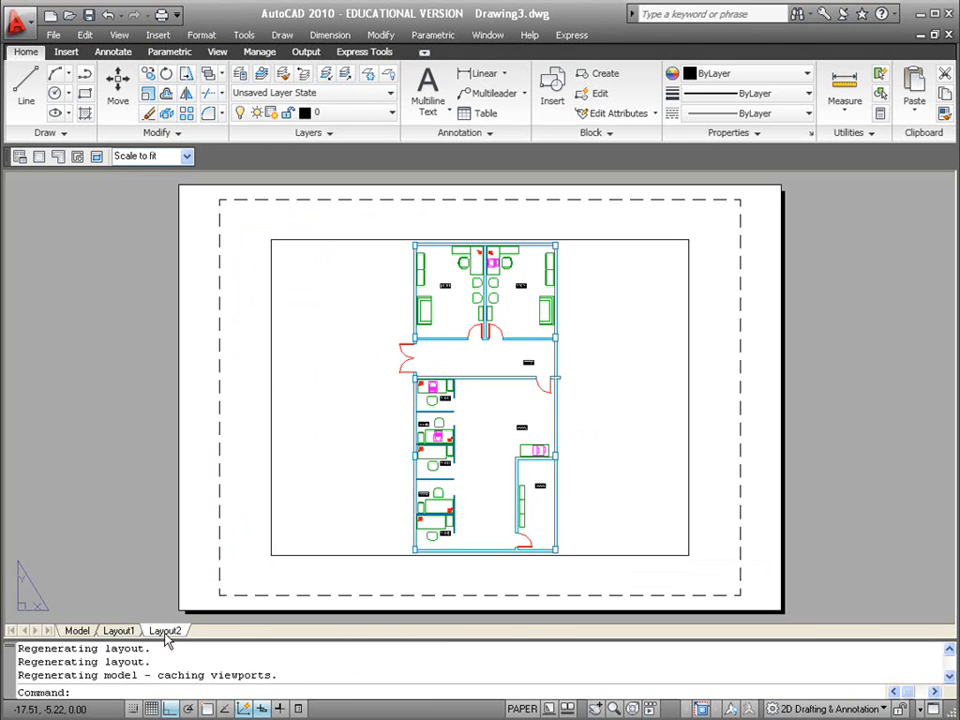
pyautogui.rightClick(165, 633)
pyautogui.click(205, 452)
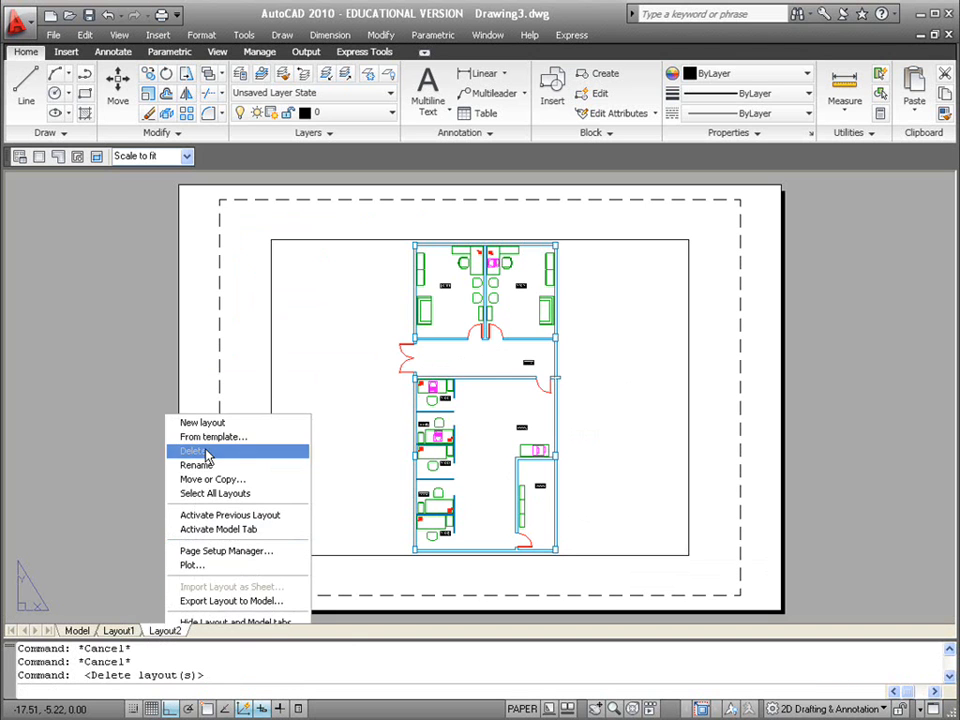
pyautogui.click(466, 409)
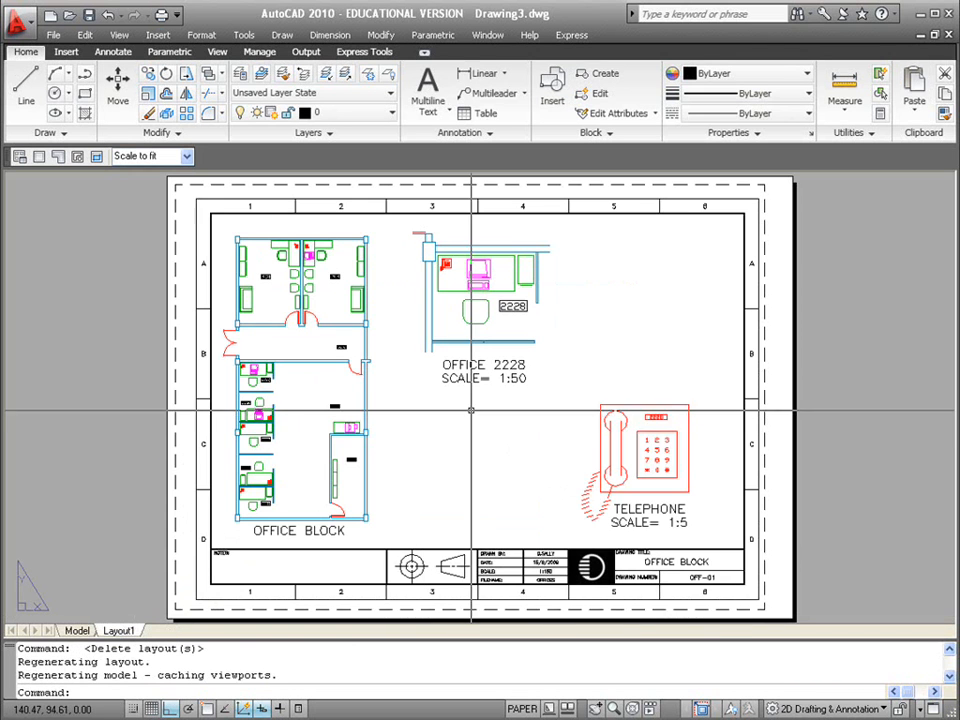
# Create a copy of Layout1 at the end of the layouts and switch to the copy.
pyautogui.rightClick(119, 633)
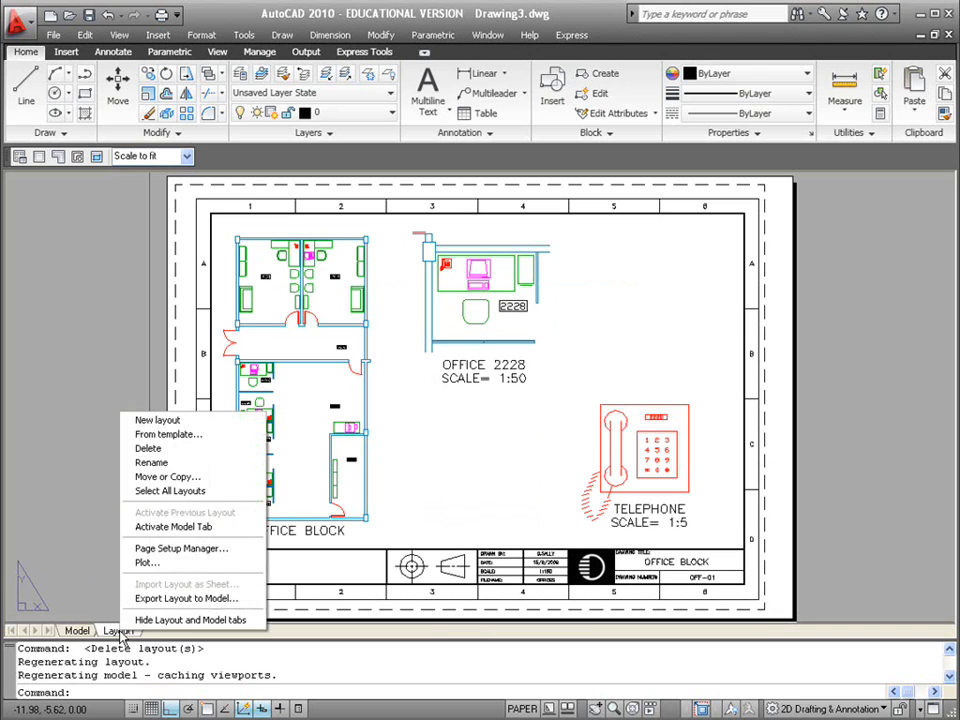
pyautogui.click(170, 480)
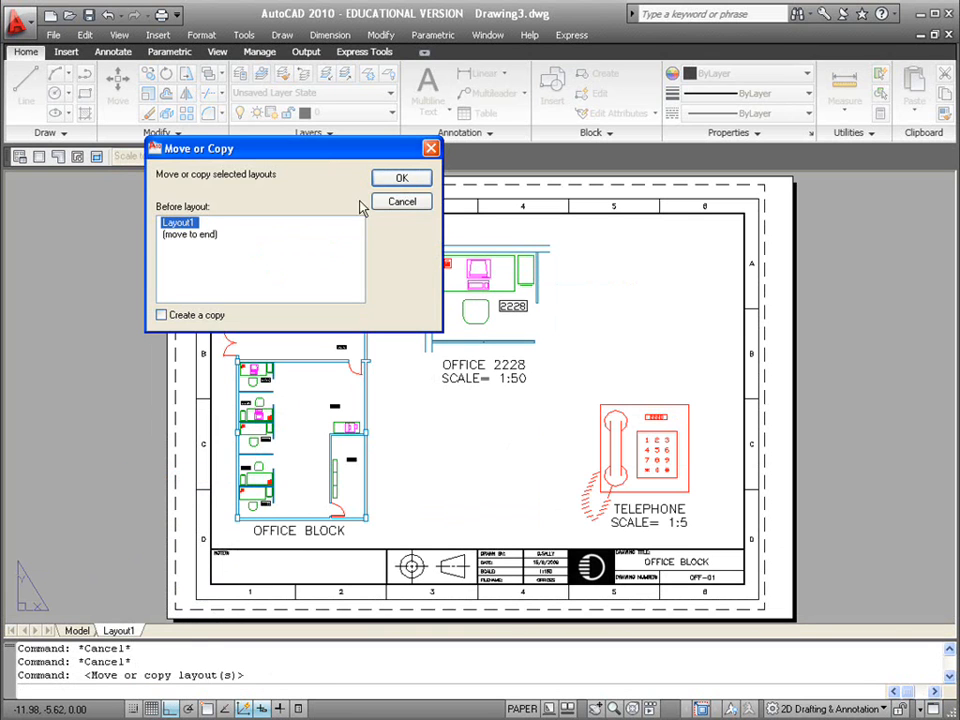
pyautogui.click(190, 235)
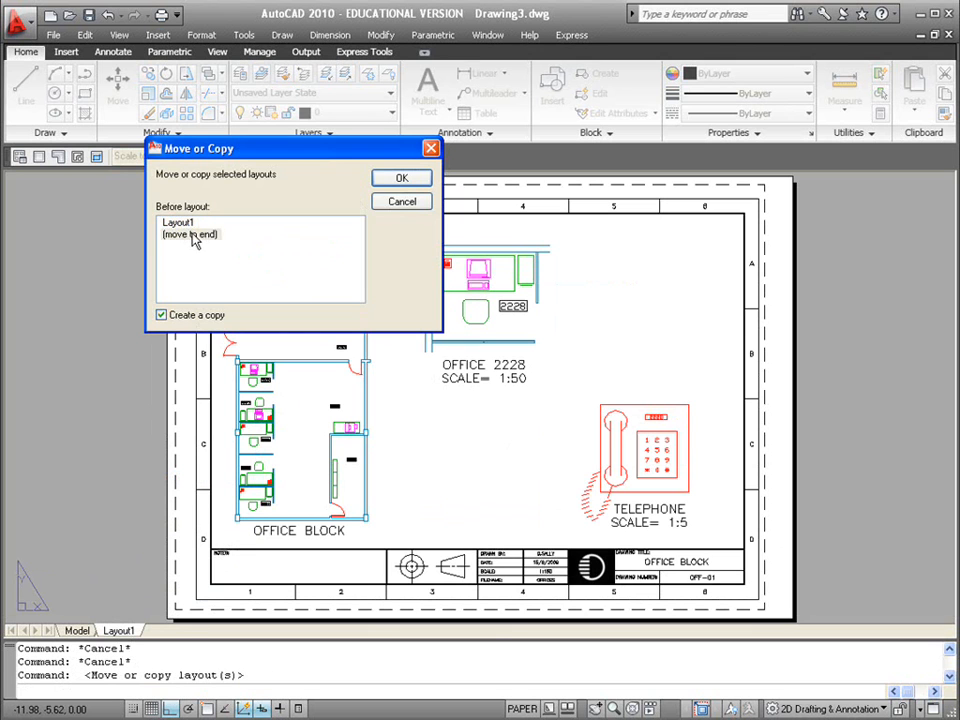
pyautogui.click(402, 180)
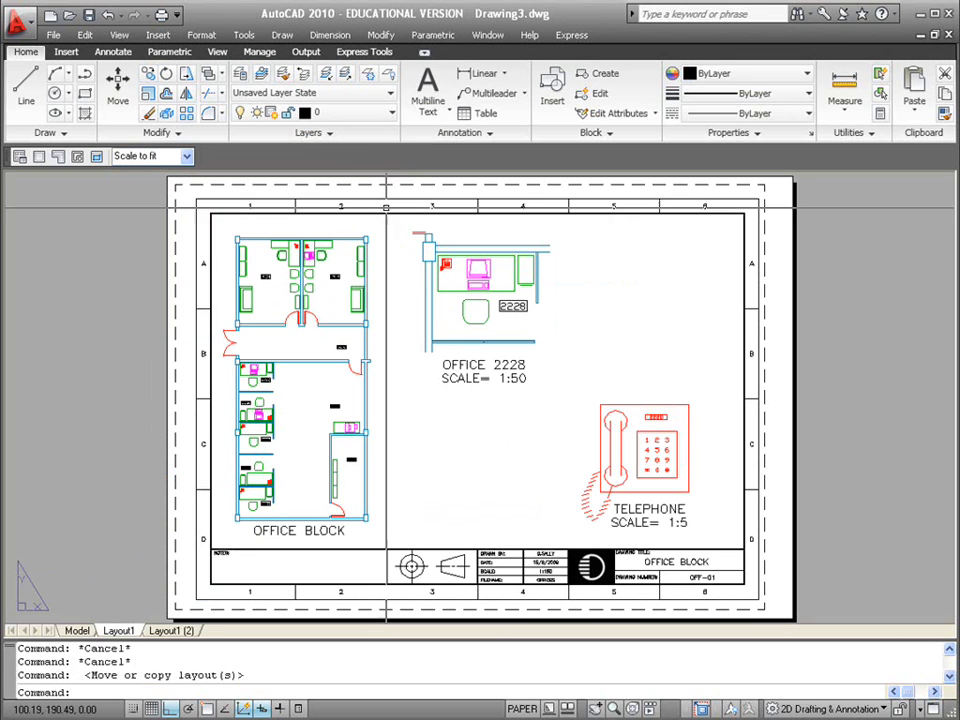
pyautogui.click(176, 632)
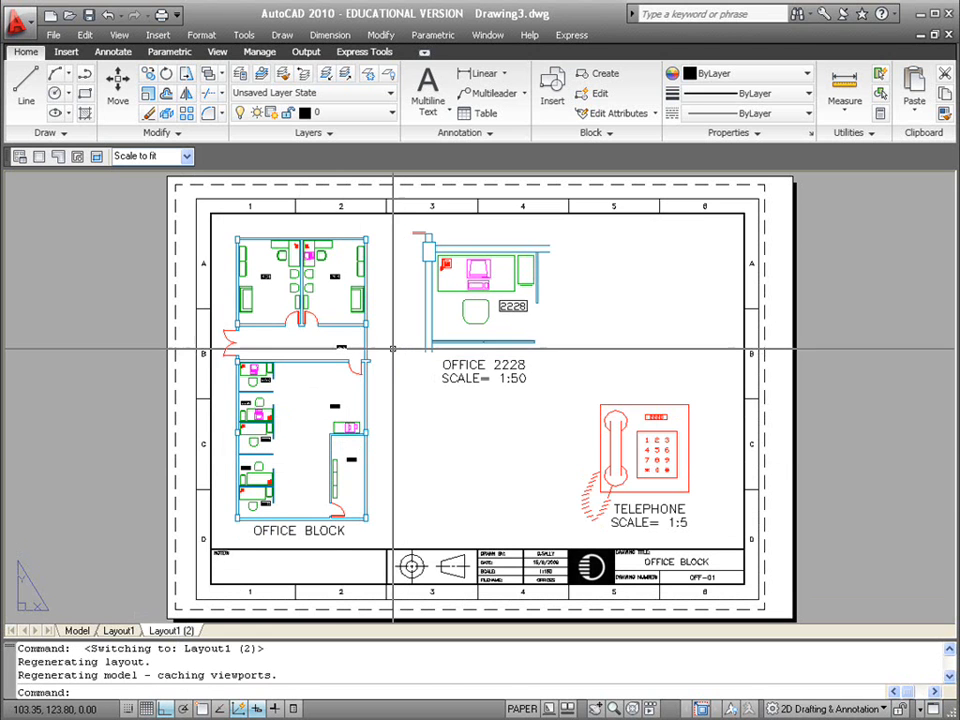
# Turn on the PSVports layer to show the viewport borders in the copied layout.
pyautogui.click(360, 112)
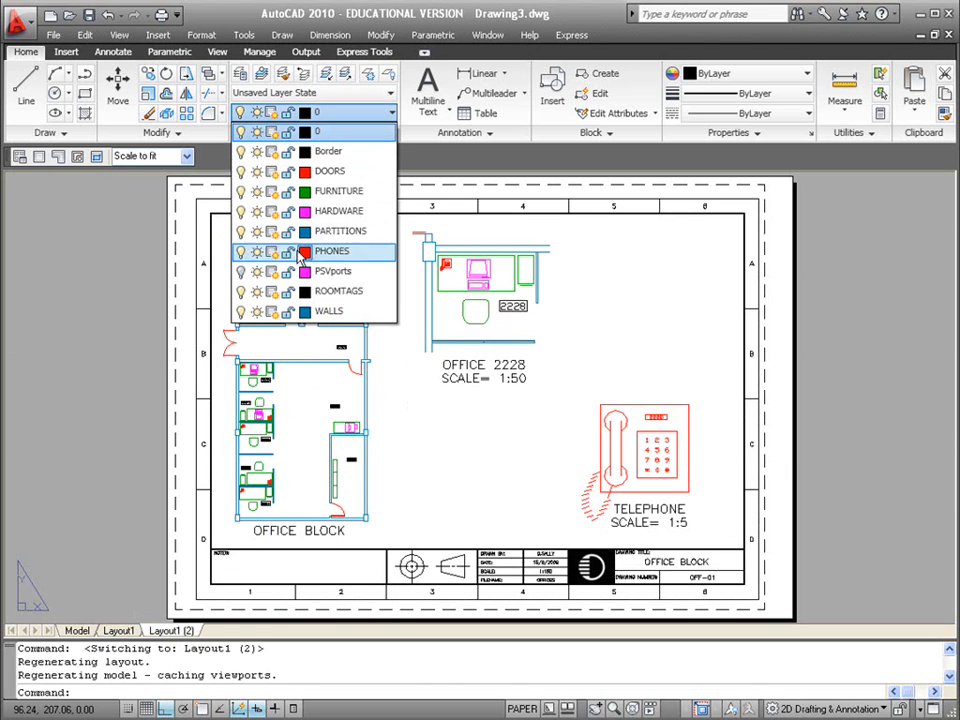
pyautogui.click(256, 272)
pyautogui.click(456, 418)
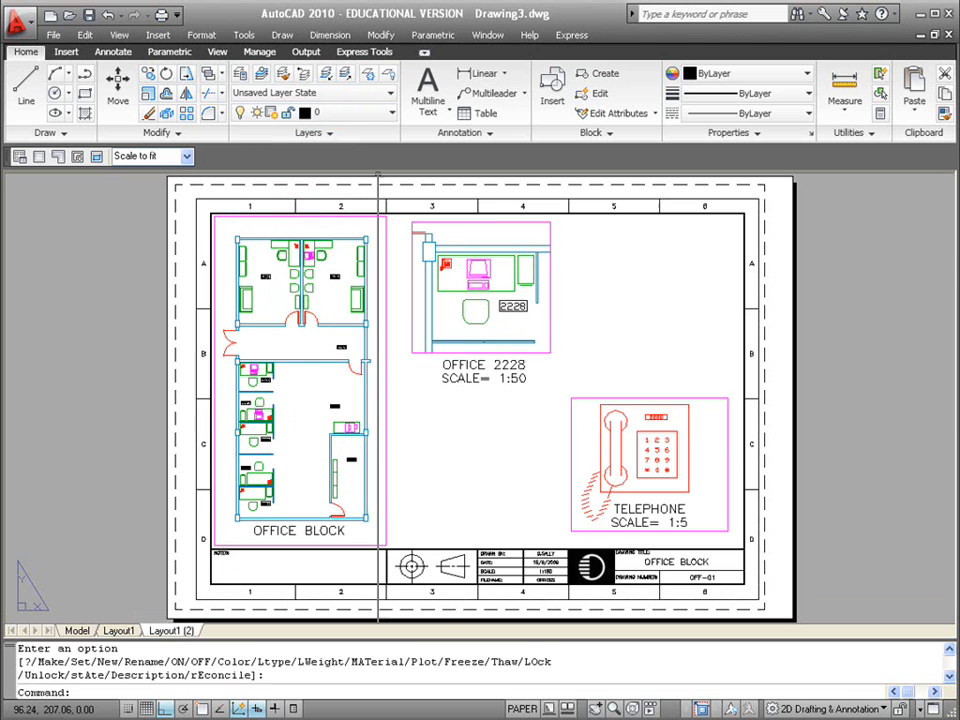
# Erase the OFFICE 2228 and TELEPHONE viewports together with their title and scale labels.
pyautogui.click(510, 353)
pyautogui.click(639, 332)
pyautogui.click(493, 471)
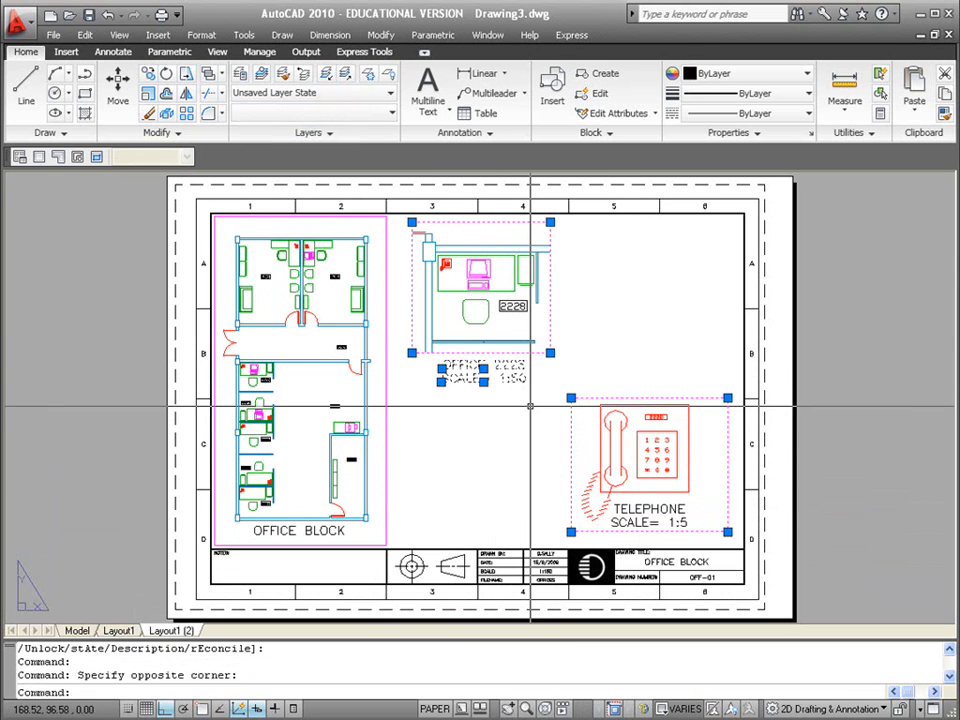
pyautogui.press('Delete')
pyautogui.click(697, 441)
pyautogui.click(640, 512)
pyautogui.press('Delete')
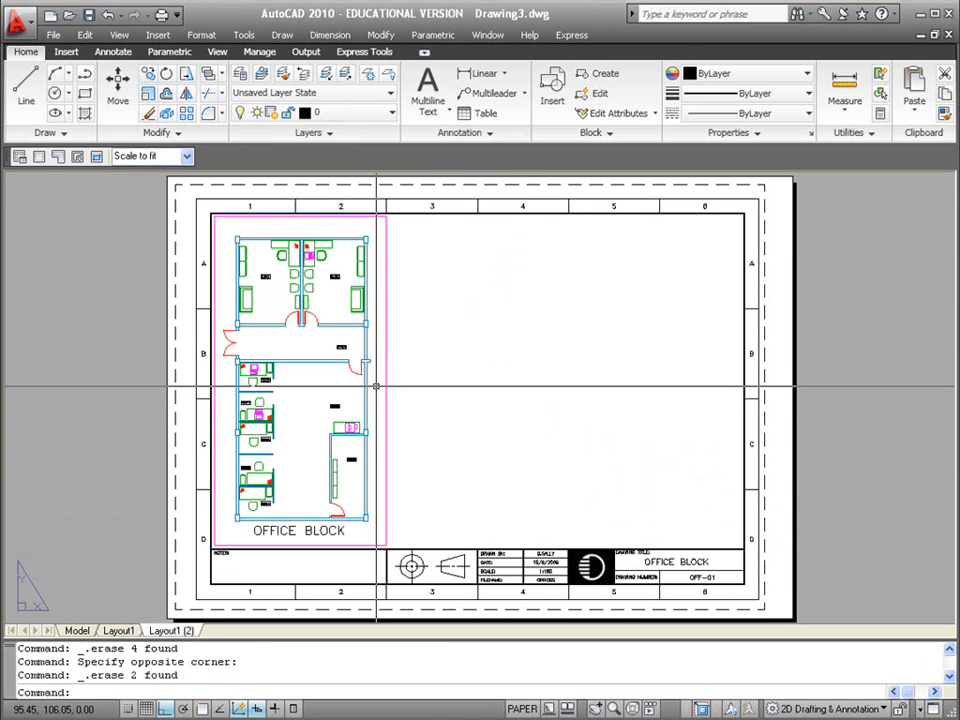
# Stretch the lower right corner of the office block viewport horizontally into column 5 of the sheet border.
pyautogui.click(384, 414)
pyautogui.click(386, 545)
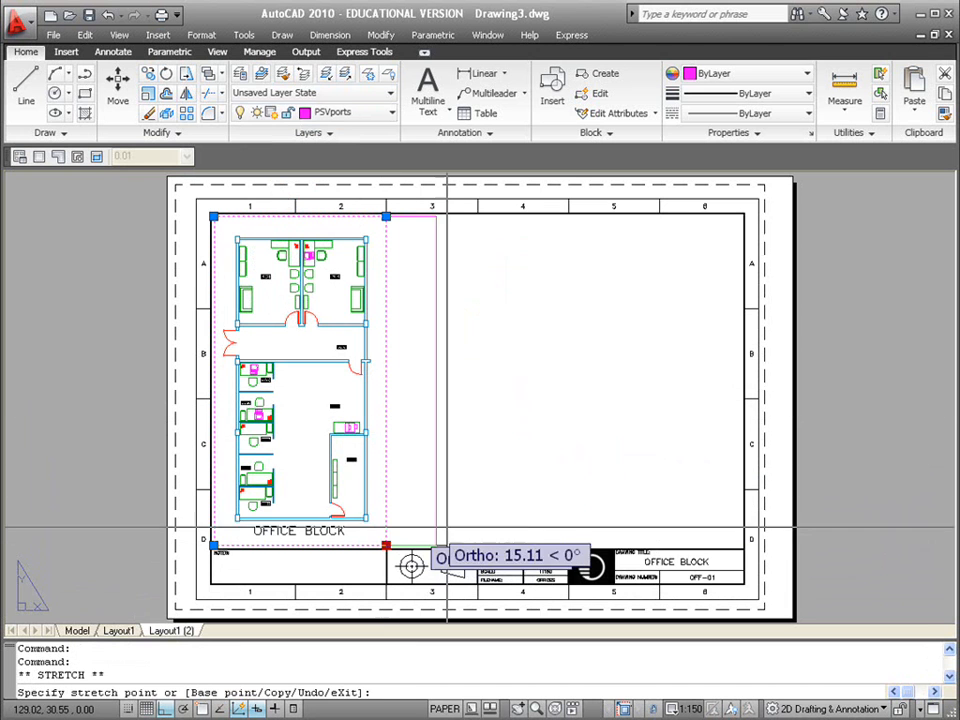
pyautogui.click(633, 540)
# Unlock the widened viewport and enlarge its view around offices 2201 and 2202.
pyautogui.doubleClick(386, 380)
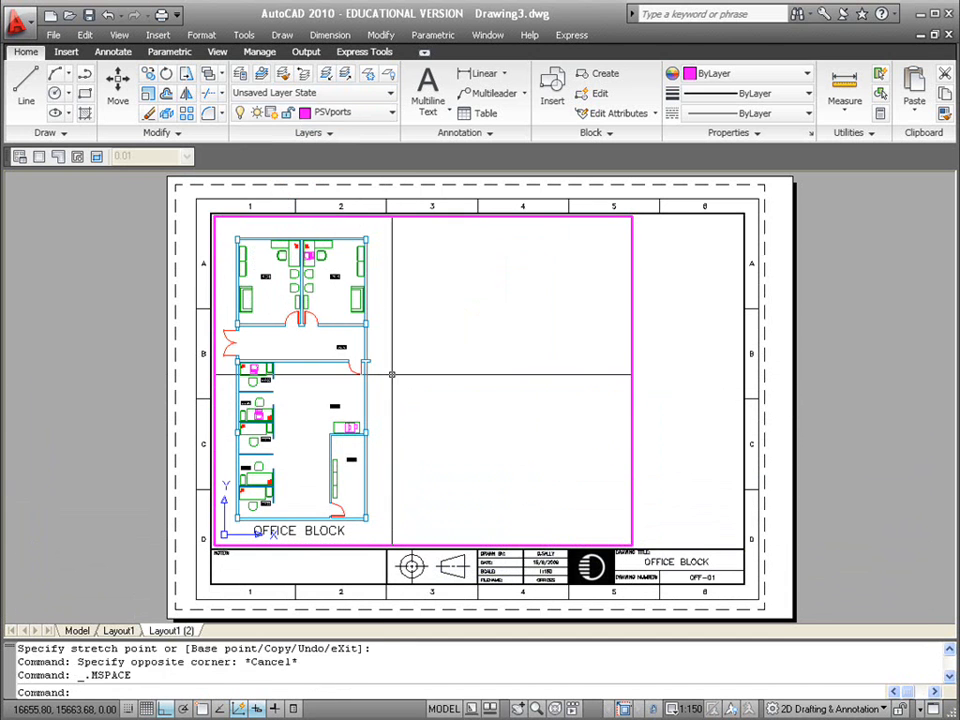
pyautogui.moveTo(325, 304); pyautogui.dragTo(318, 270, button='middle')
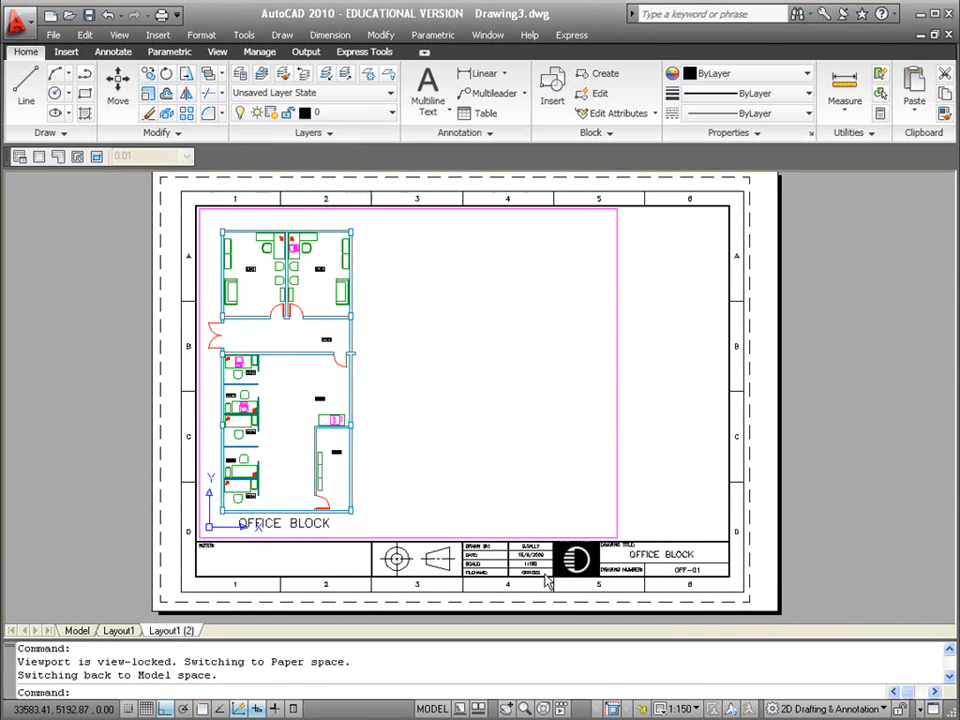
pyautogui.scroll(4, 296, 278)
pyautogui.moveTo(430, 333); pyautogui.dragTo(539, 360, button='middle')
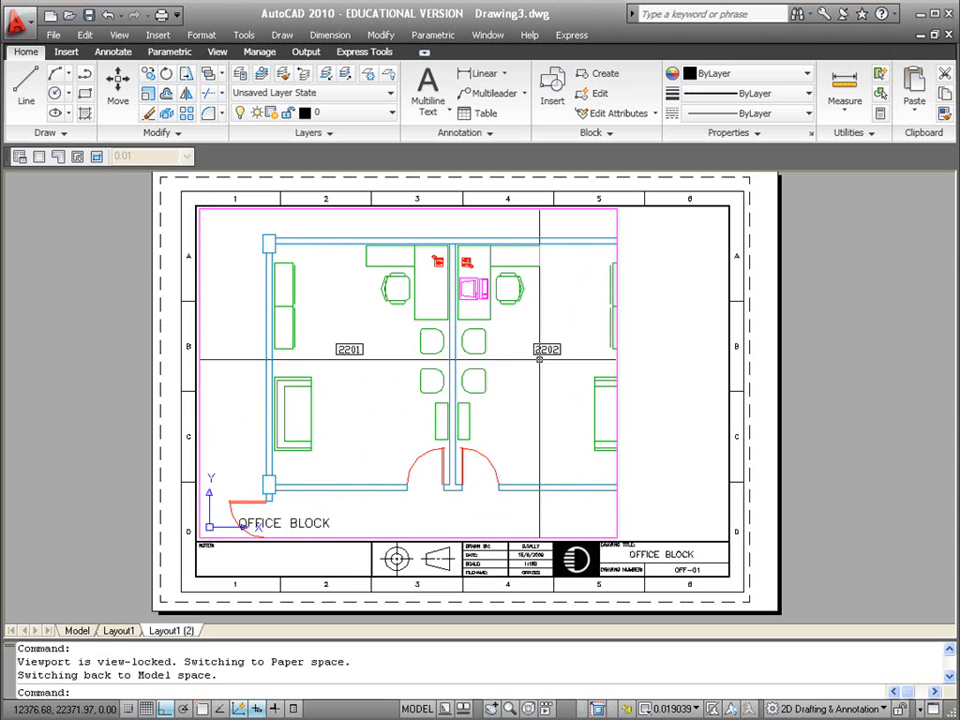
# Return to paper space and stretch the viewport's right edge into column 6, close to the sheet border.
pyautogui.doubleClick(677, 261)
pyautogui.click(636, 223)
pyautogui.click(604, 227)
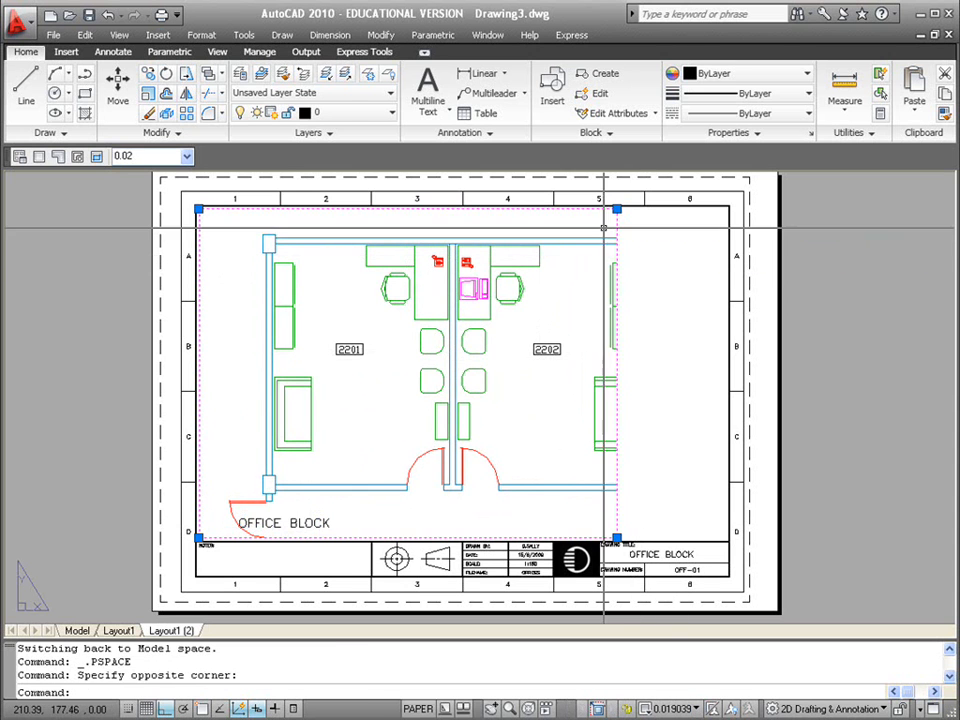
pyautogui.click(617, 209)
pyautogui.click(717, 213)
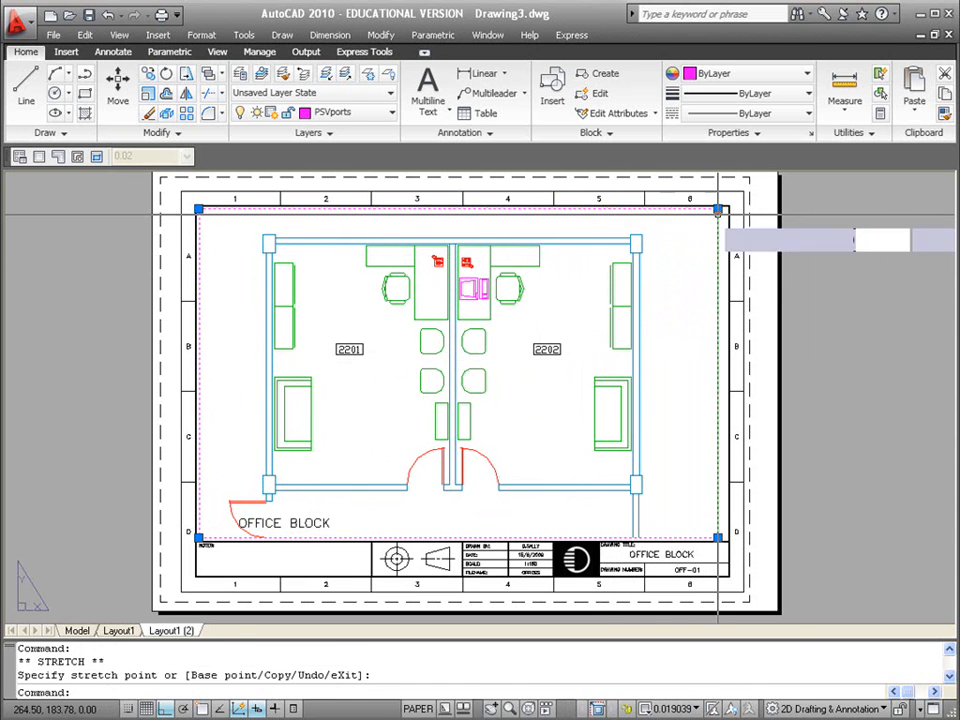
# Centre offices 2201 and 2202 in the viewport at a 1:50 scale, and lock the viewport before returning to paper space.
pyautogui.doubleClick(407, 360)
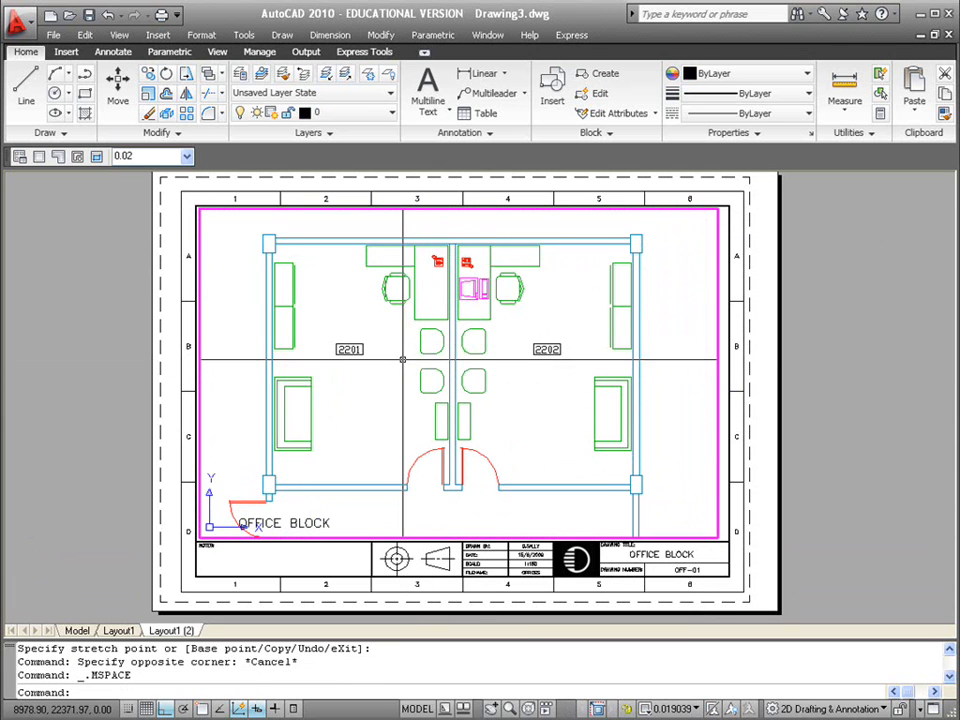
pyautogui.moveTo(407, 360); pyautogui.dragTo(421, 368, button='middle')
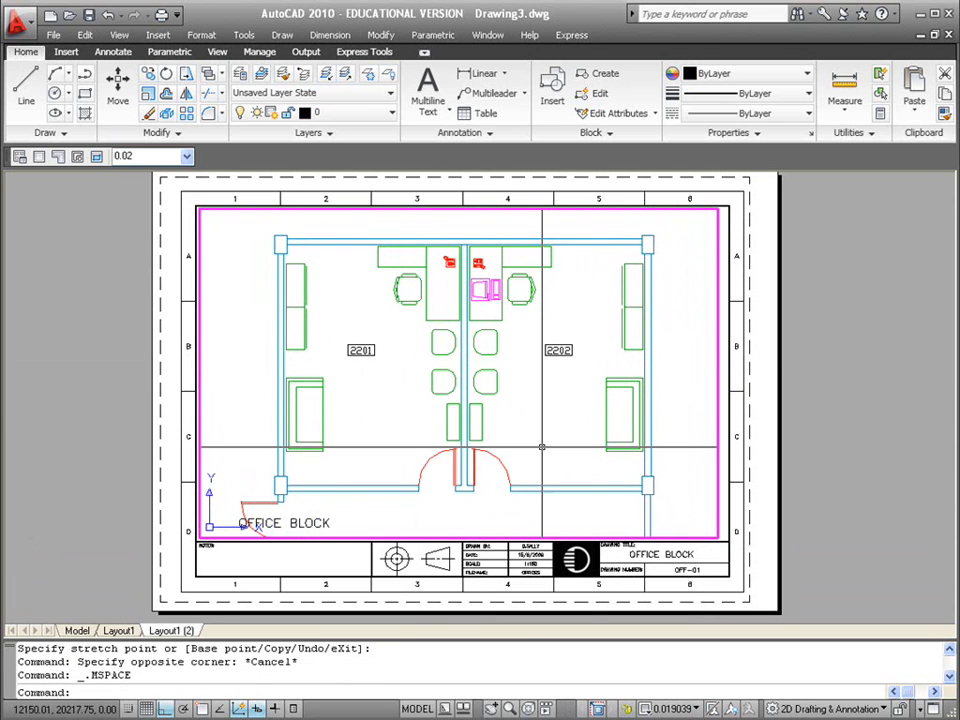
pyautogui.click(697, 708)
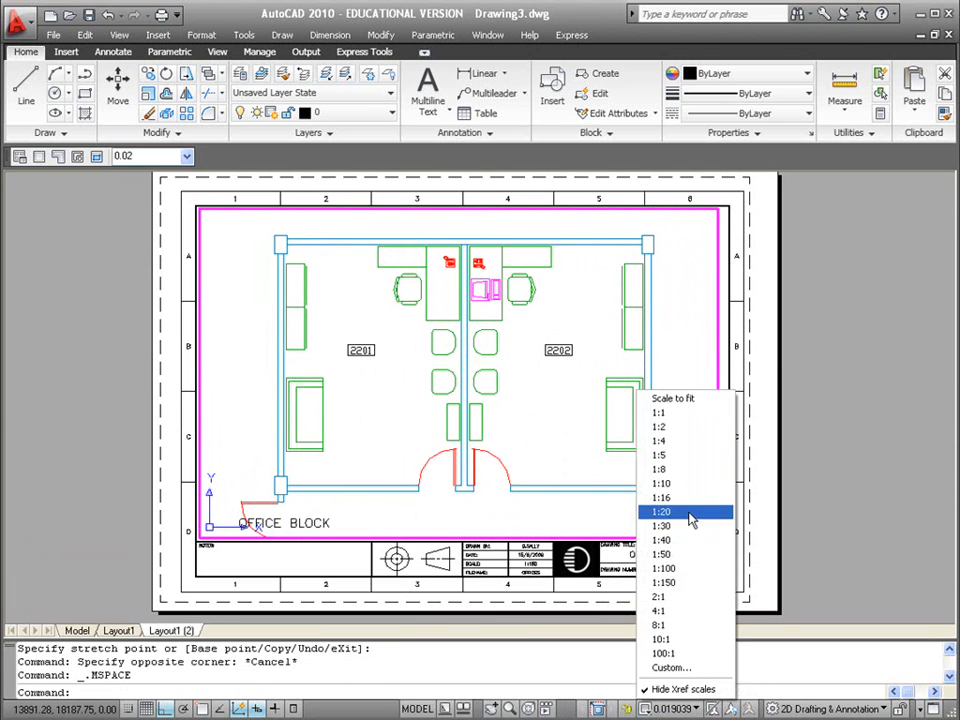
pyautogui.click(670, 556)
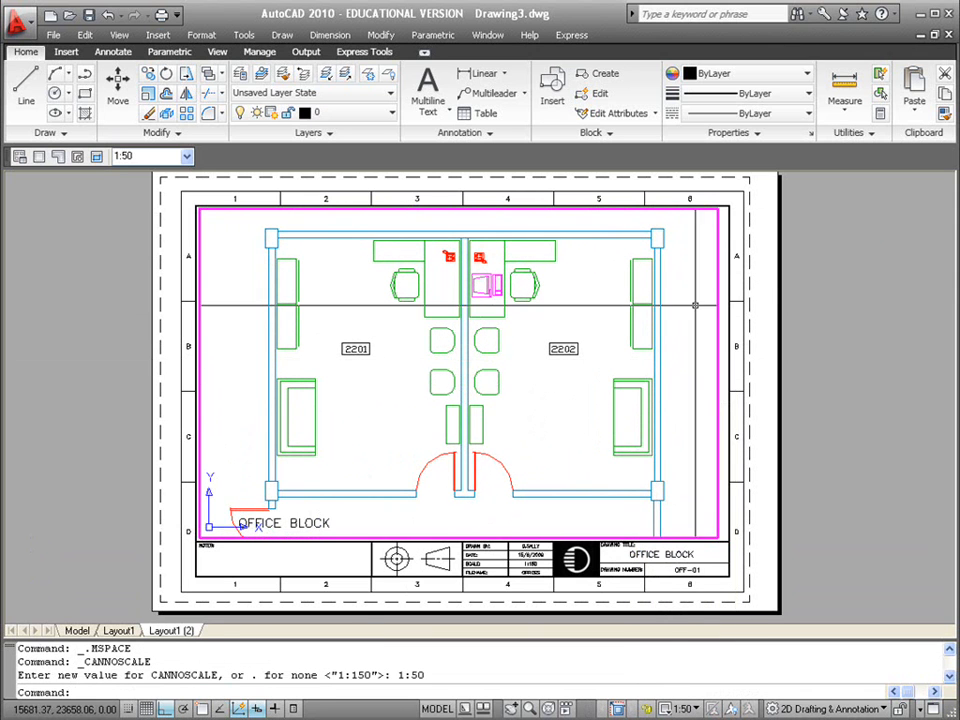
pyautogui.doubleClick(797, 321)
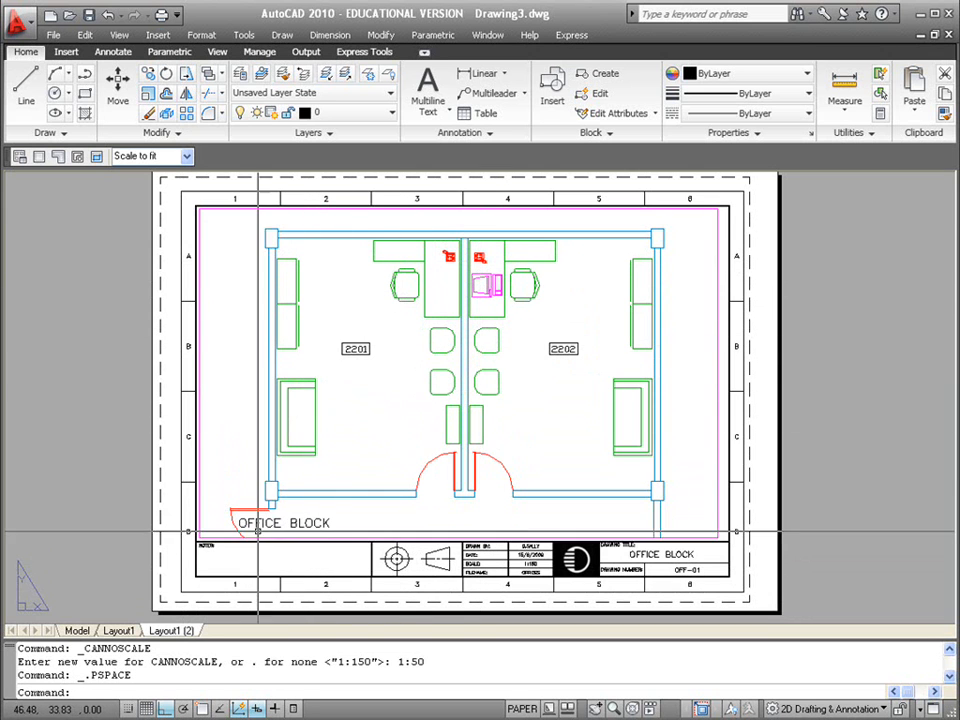
# Compare the contents of Layout1 with those of Layout1 (2).
pyautogui.click(122, 632)
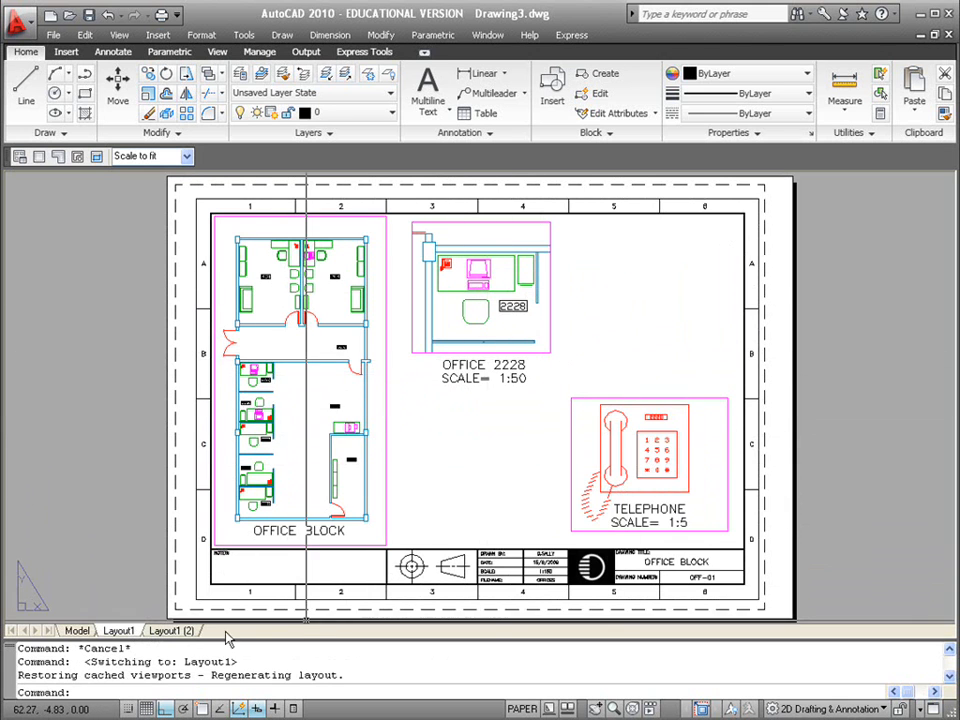
pyautogui.click(172, 631)
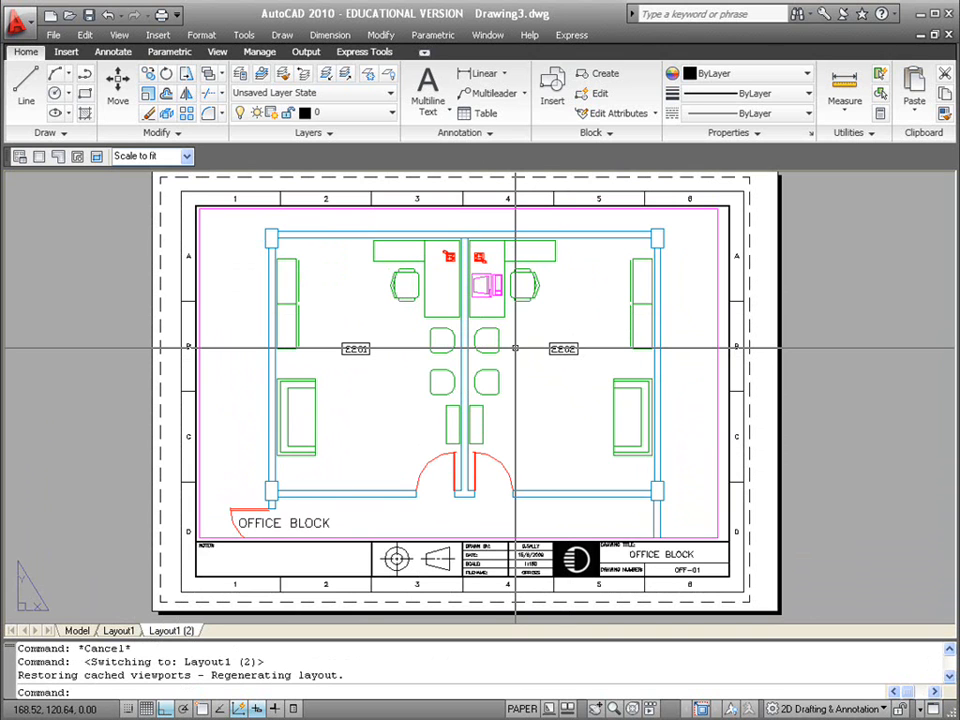
pyautogui.rightClick(180, 631)
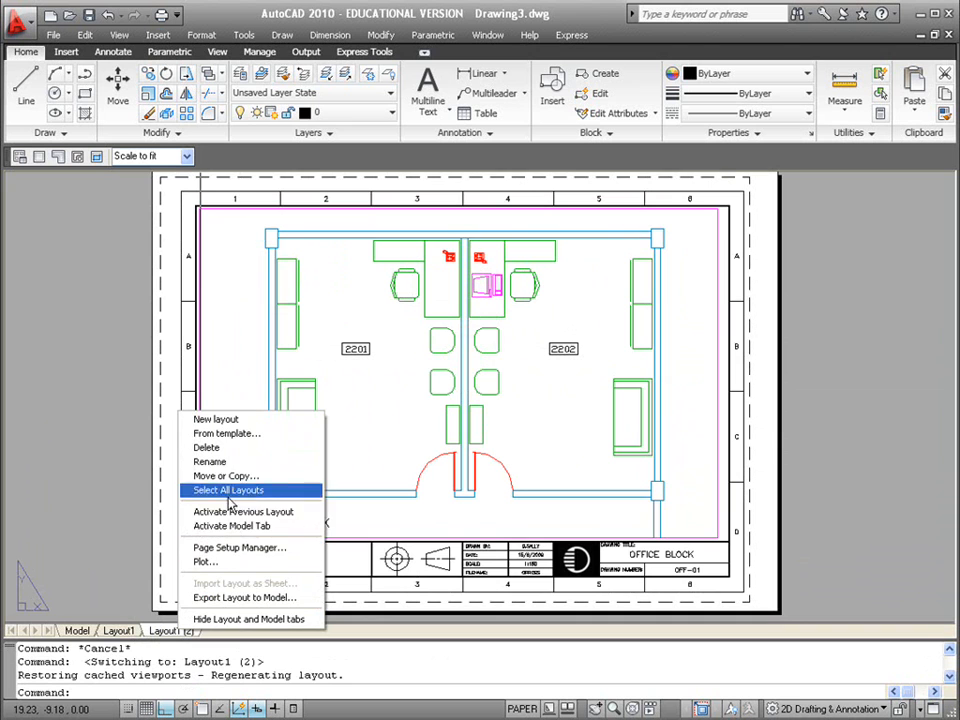
pyautogui.click(449, 600)
pyautogui.click(428, 606)
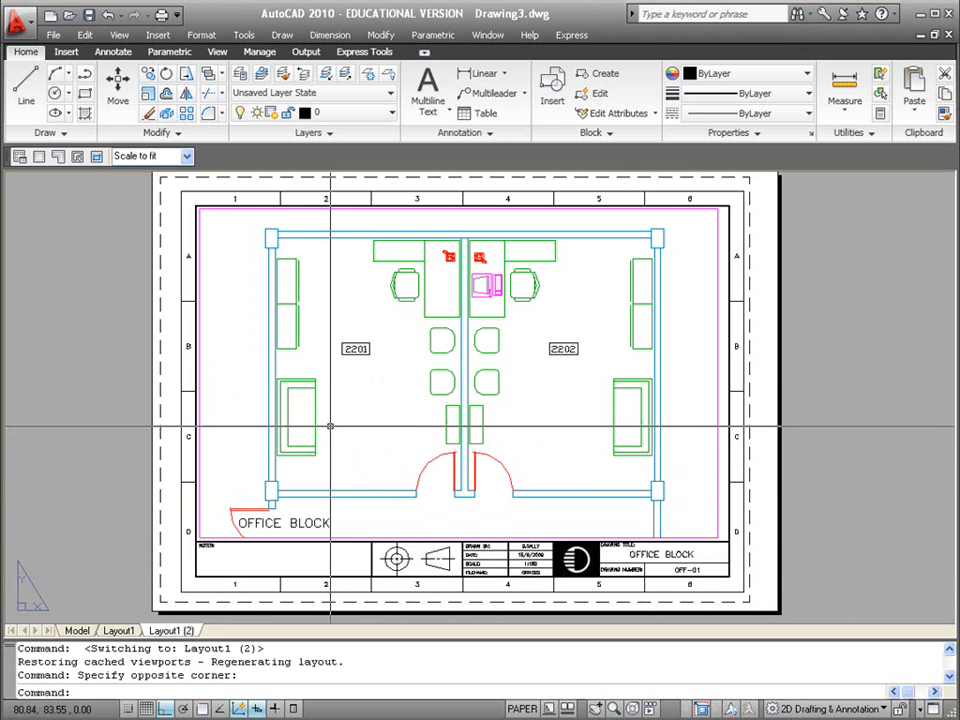
pyautogui.click(118, 630)
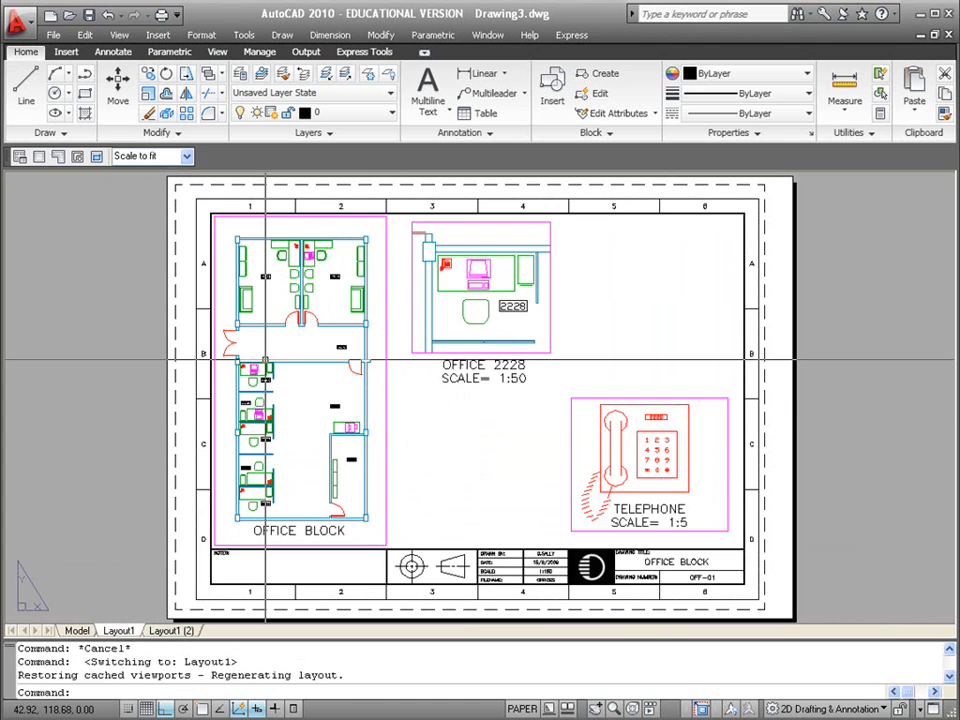
pyautogui.click(170, 630)
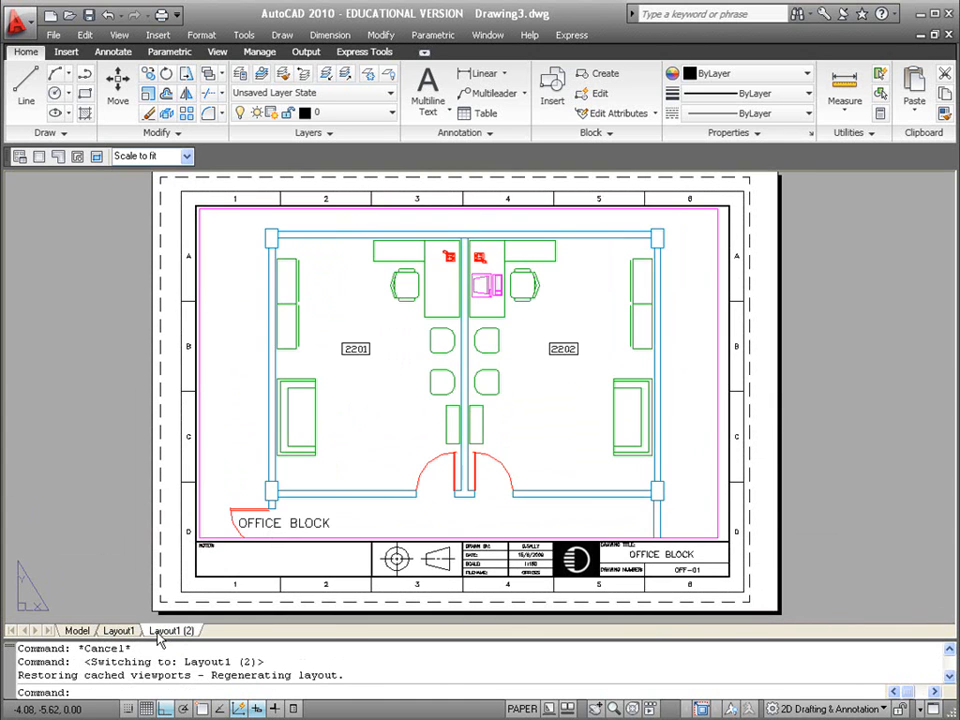
pyautogui.click(118, 631)
pyautogui.click(157, 632)
# Check the printer and paper size in the plot settings of Layout1 (2) without plotting.
pyautogui.rightClick(163, 632)
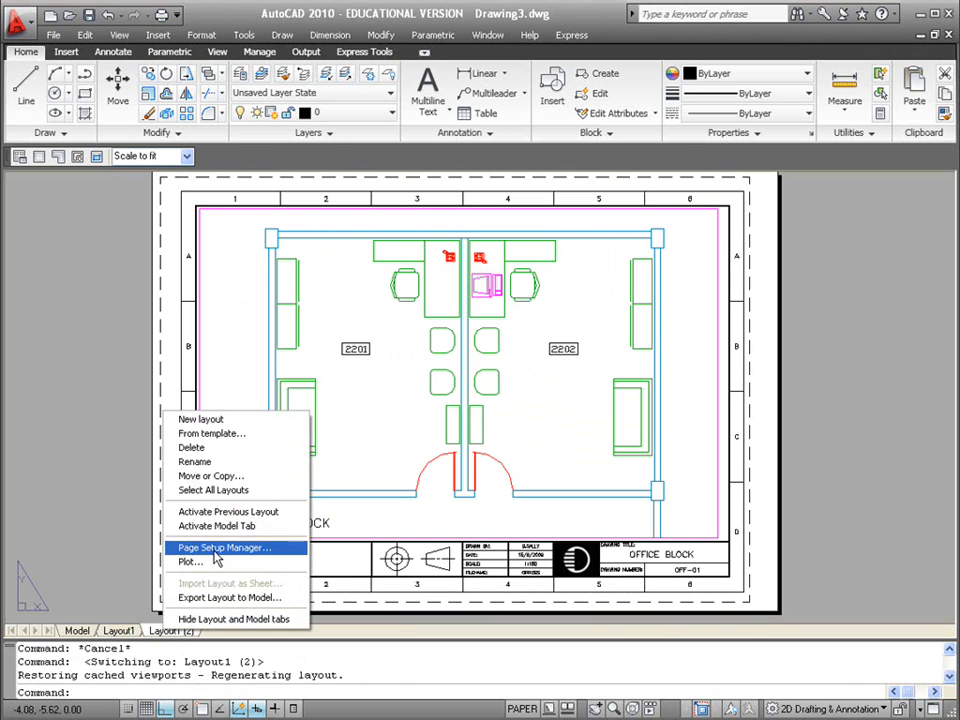
pyautogui.click(203, 561)
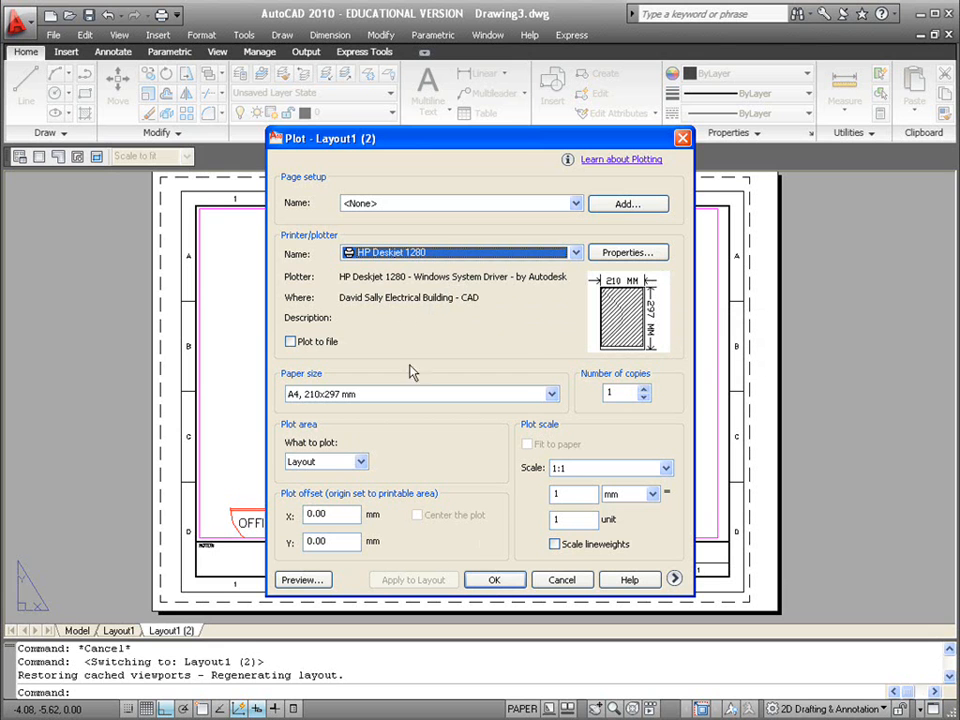
pyautogui.click(562, 581)
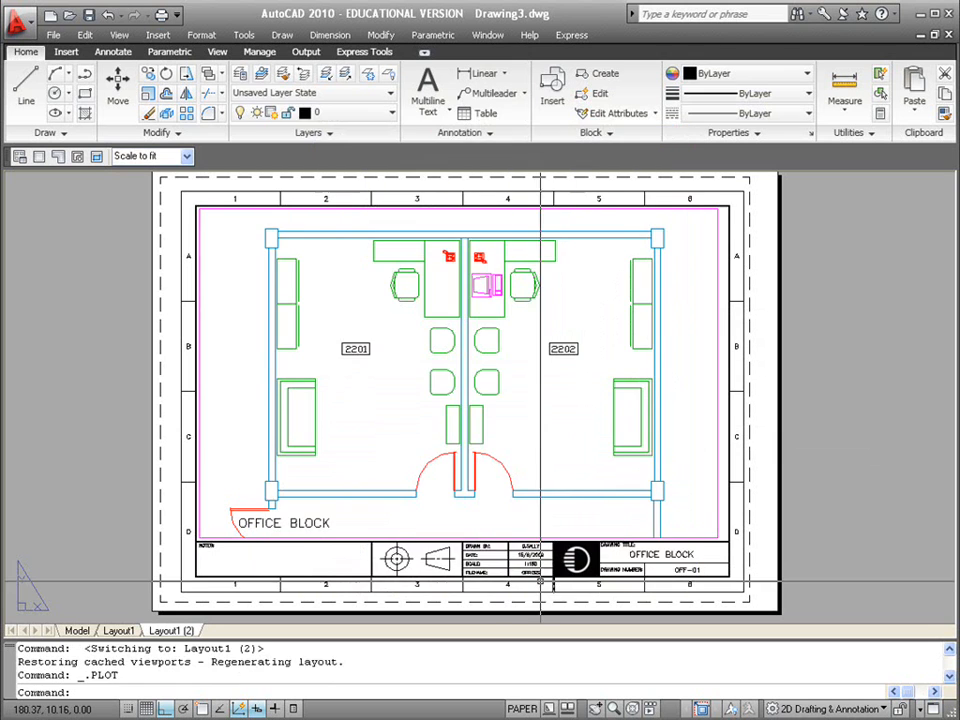
pyautogui.rightClick(163, 631)
pyautogui.click(192, 465)
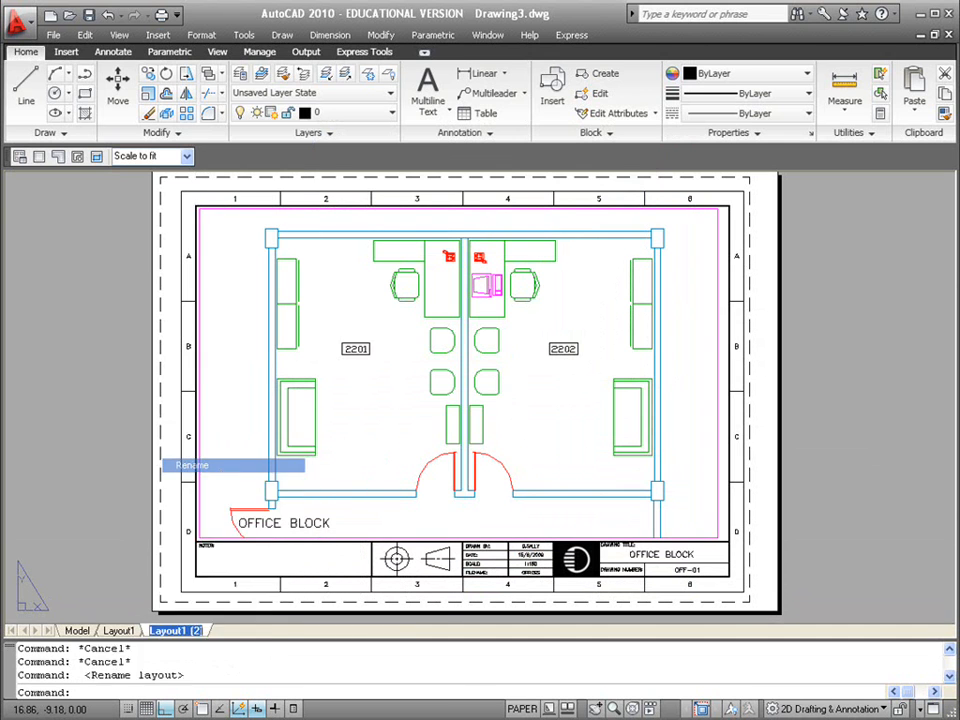
pyautogui.click(204, 632)
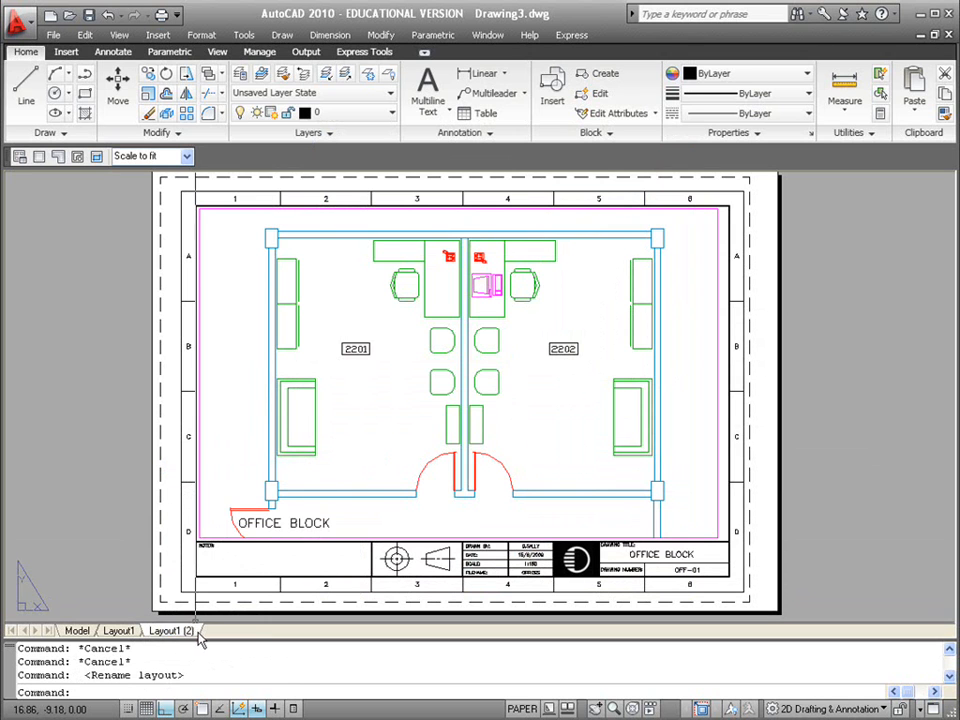
# Rename the layout Layout1 (2) as OFF 2201-2202.
pyautogui.rightClick(183, 633)
pyautogui.click(235, 466)
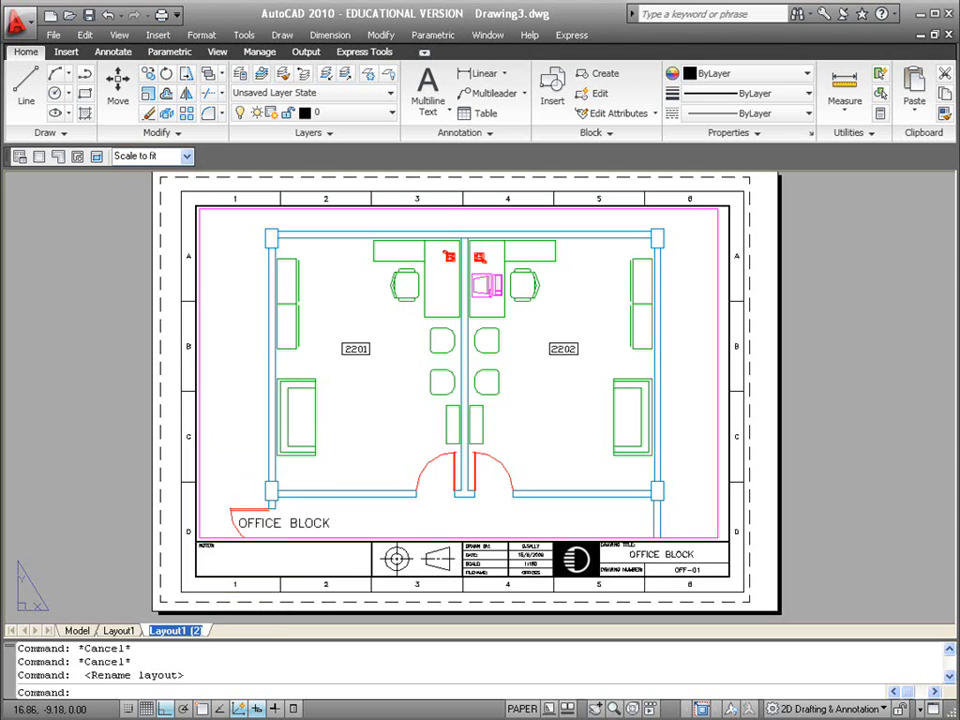
pyautogui.write('d')
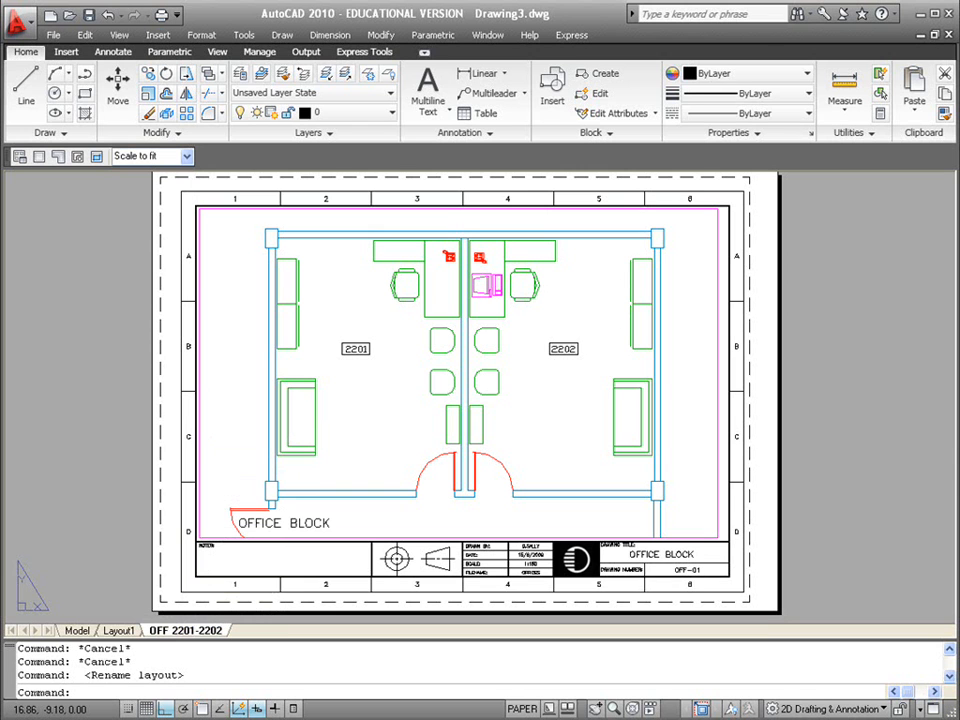
# Compare Layout1 with the renamed OFF 2201-2202 layout, ending on Layout1.
pyautogui.click(117, 631)
pyautogui.click(180, 631)
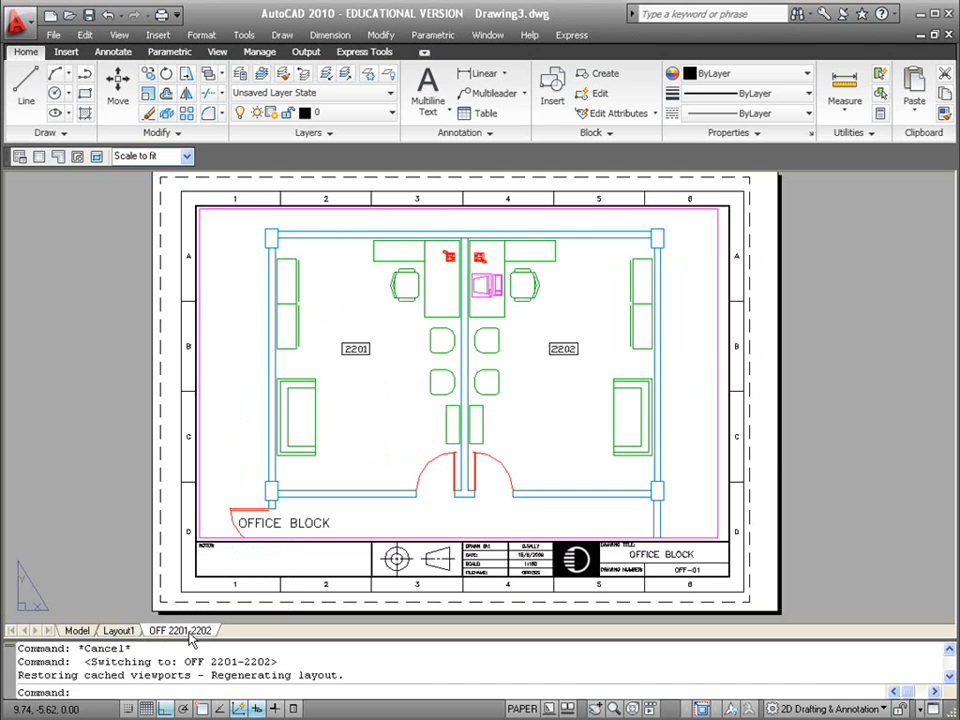
pyautogui.click(119, 637)
pyautogui.click(183, 638)
pyautogui.click(119, 631)
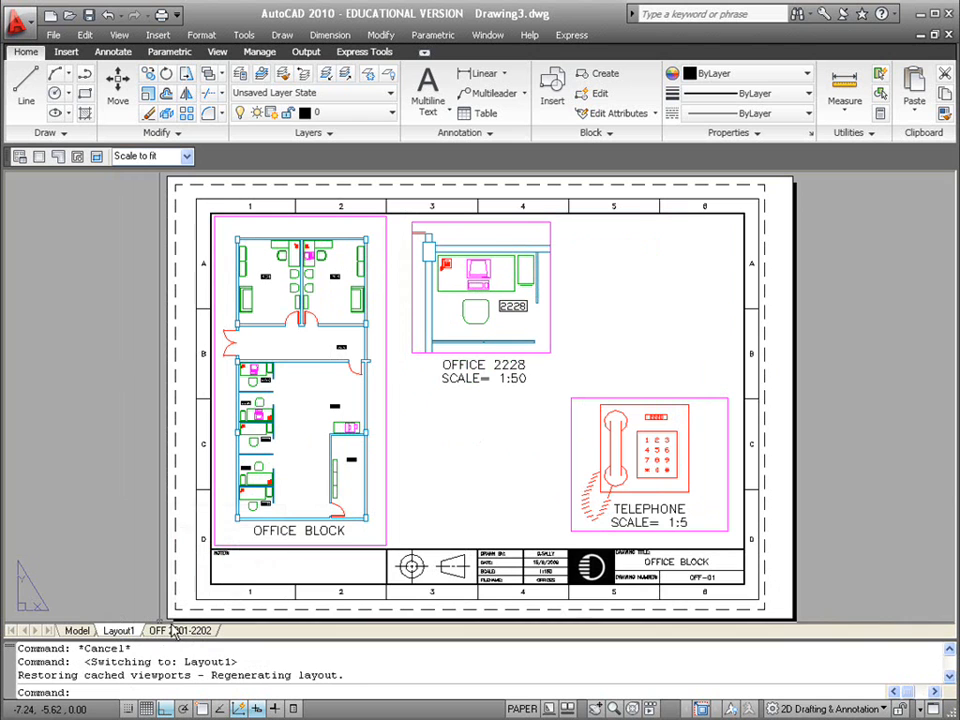
pyautogui.moveTo(157, 632)
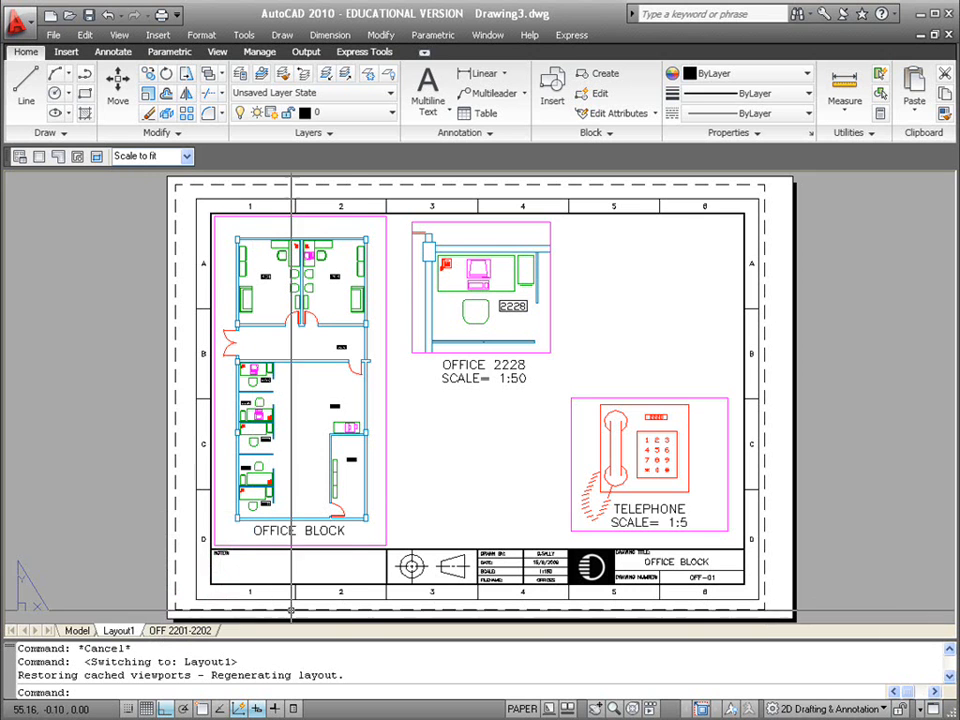
pyautogui.click(231, 233)
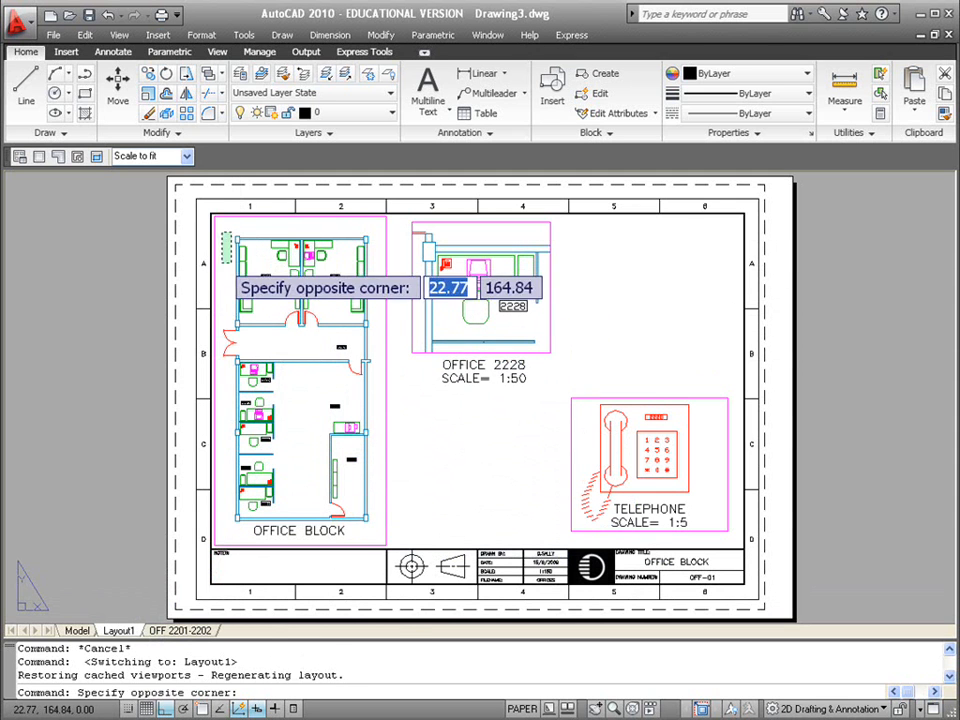
# Check the viewport scale in the OFF 2201-2202 layout and return to paper space.
pyautogui.click(171, 632)
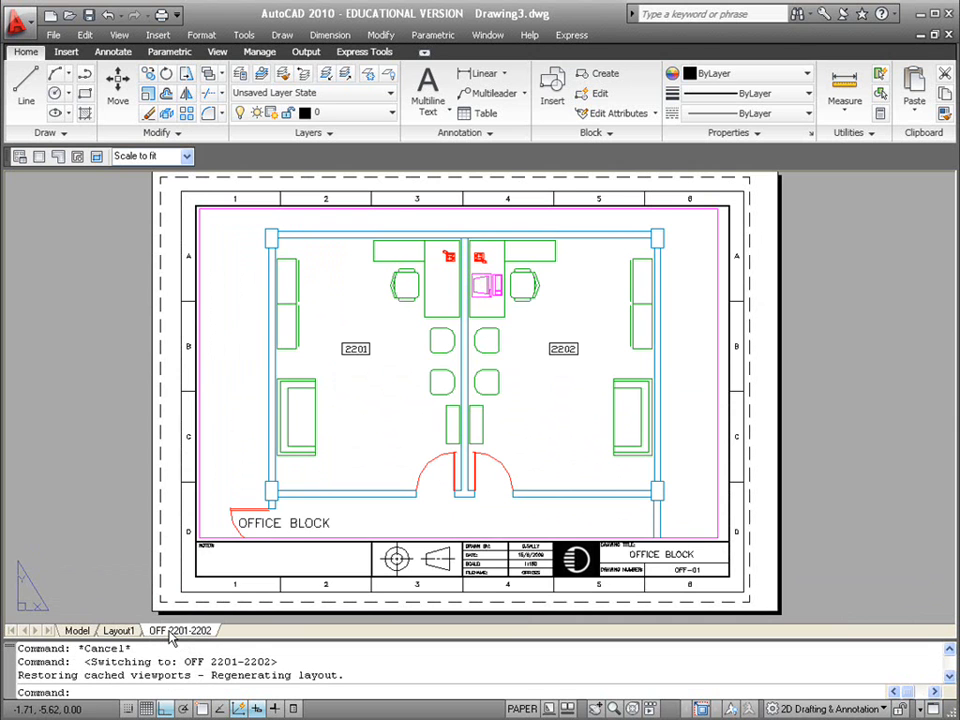
pyautogui.doubleClick(560, 325)
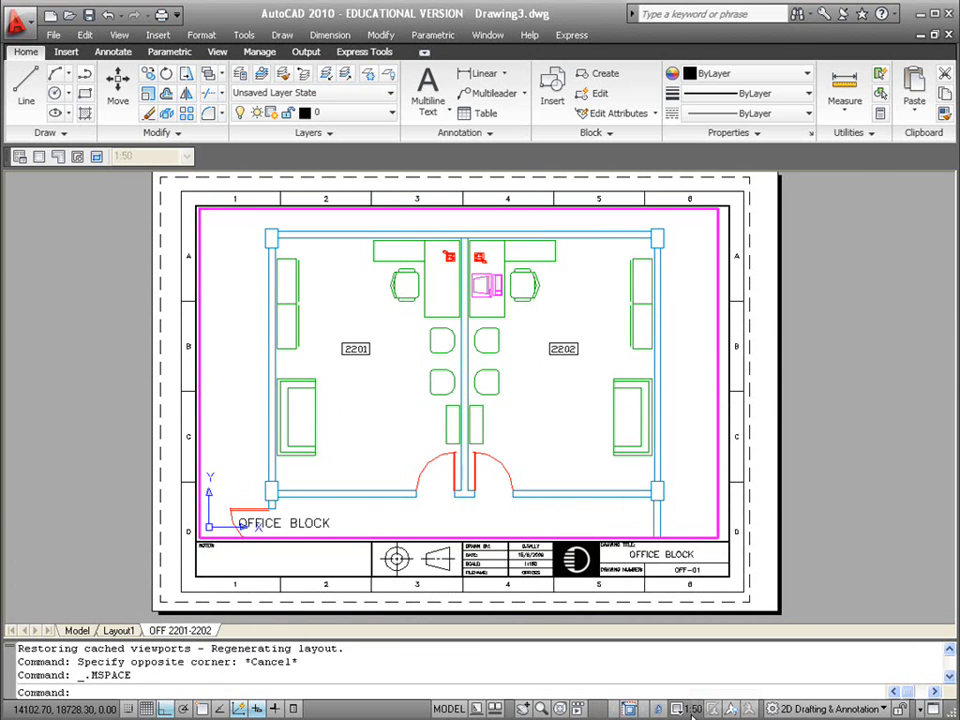
pyautogui.doubleClick(799, 411)
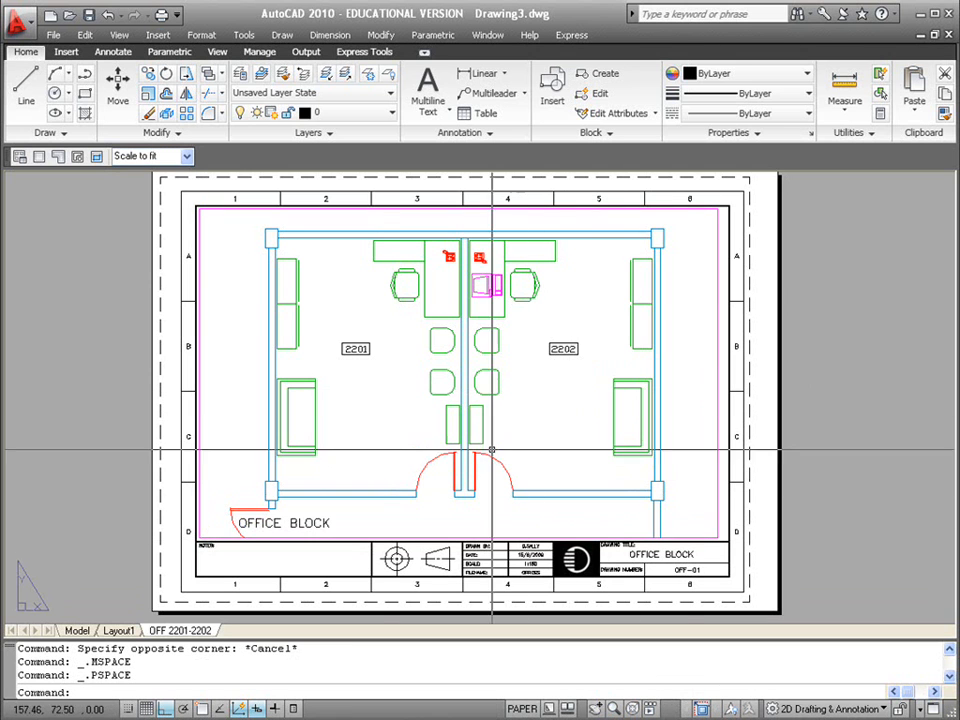
# Turn off the PSVports layer and check that the viewport borders are hidden in both layouts.
pyautogui.click(250, 112)
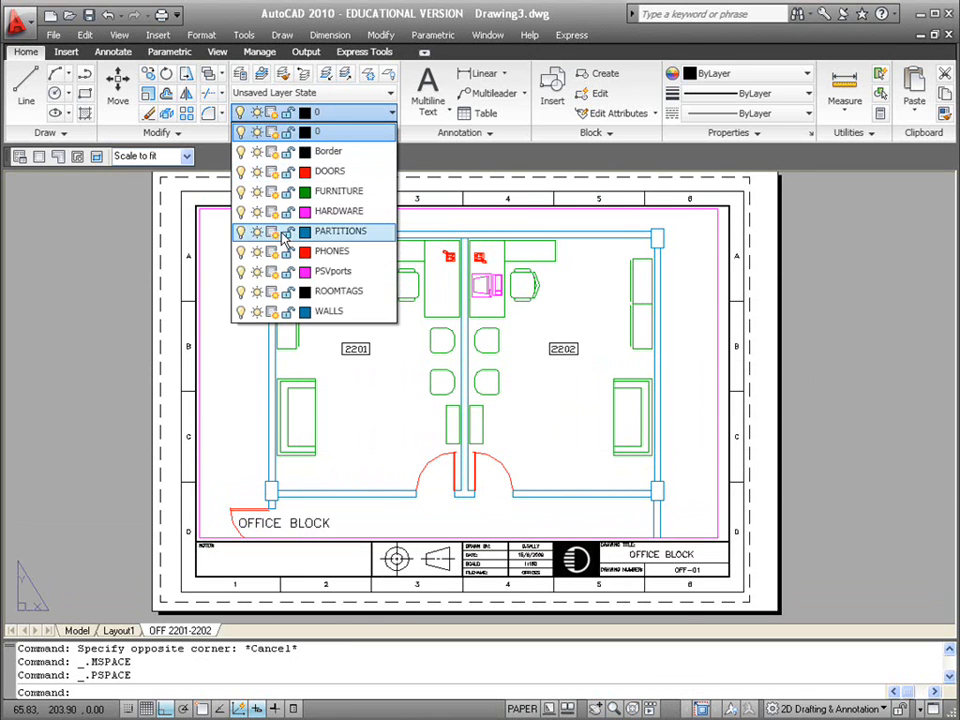
pyautogui.click(241, 281)
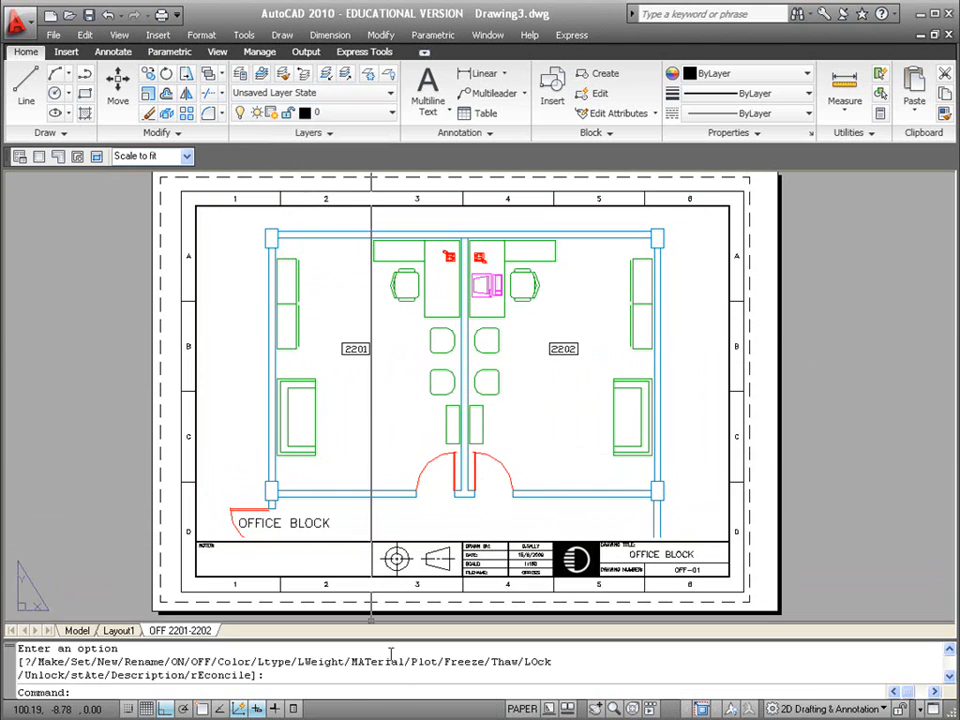
pyautogui.click(122, 631)
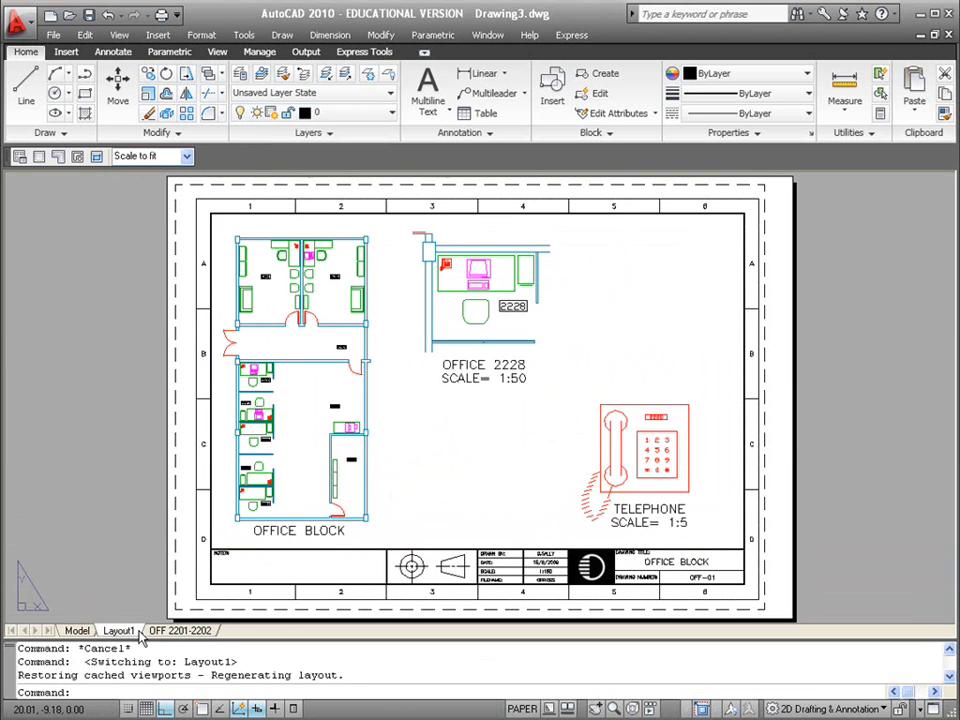
pyautogui.click(172, 631)
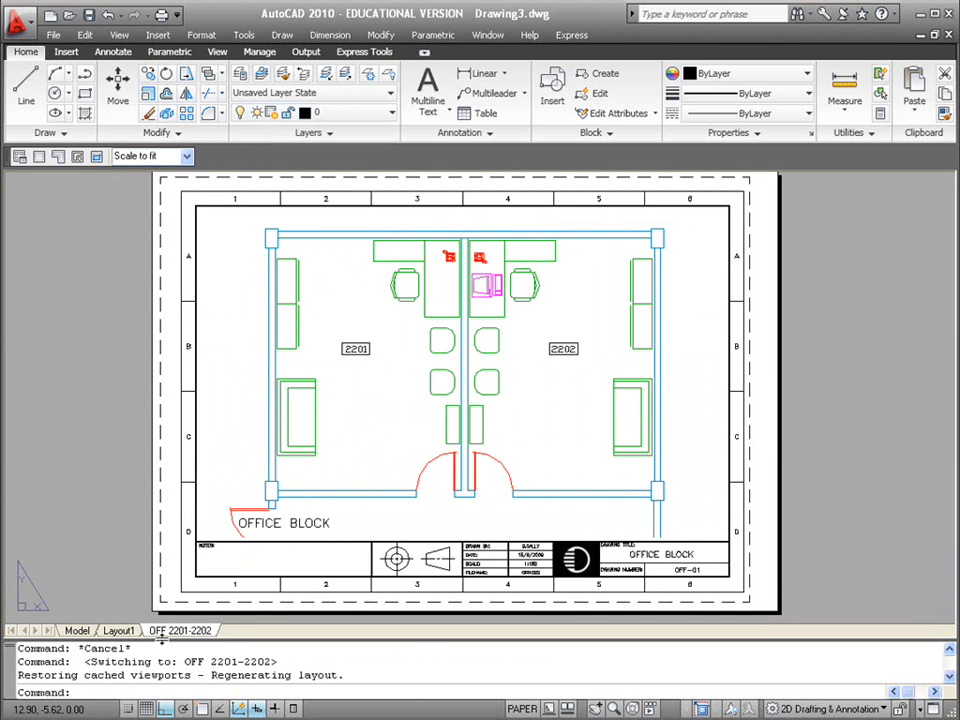